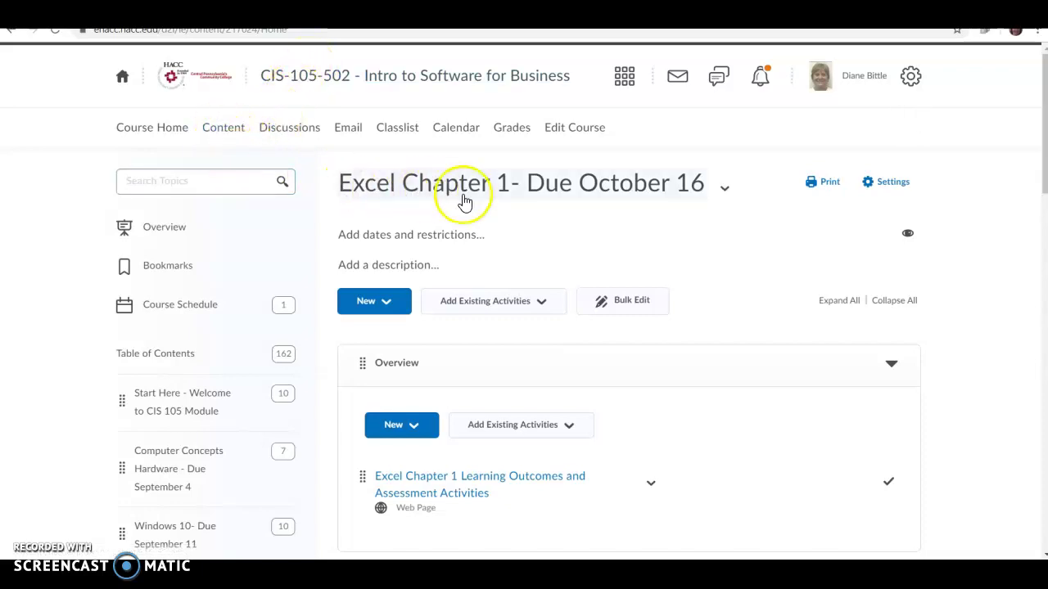
- Open the Excel 2019 Skills Approach - Ch 1 Challenge Yourself 1.3 assignment from the Excel Chapter 1 module's activities
{"action": "left_click", "coordinate": [503, 199]}
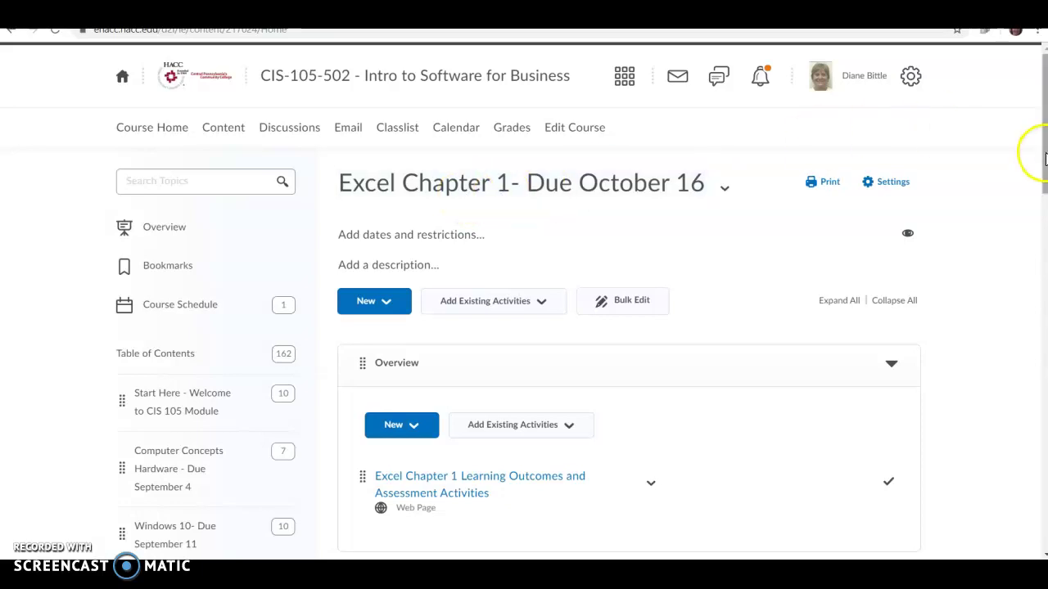
{"action": "scroll", "coordinate": [1029, 152], "scroll_direction": "down", "scroll_amount": 1}
{"action": "scroll", "coordinate": [583, 299], "scroll_direction": "down", "scroll_amount": 10}
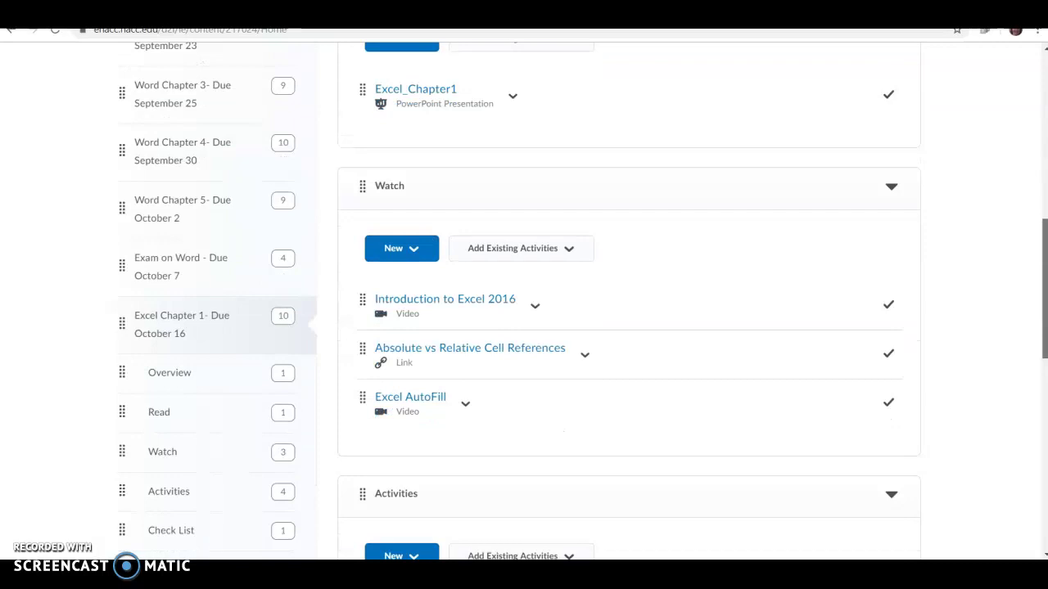
{"action": "scroll", "coordinate": [583, 300], "scroll_direction": "down", "scroll_amount": 3}
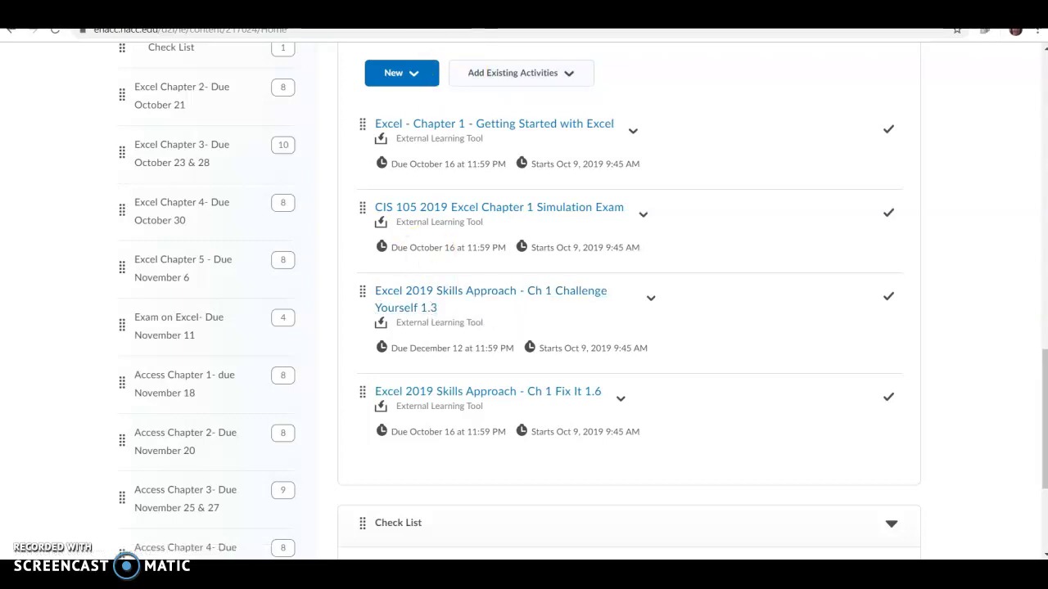
{"action": "key", "text": "ctrl+Tab"}
{"action": "left_click", "coordinate": [537, 291]}
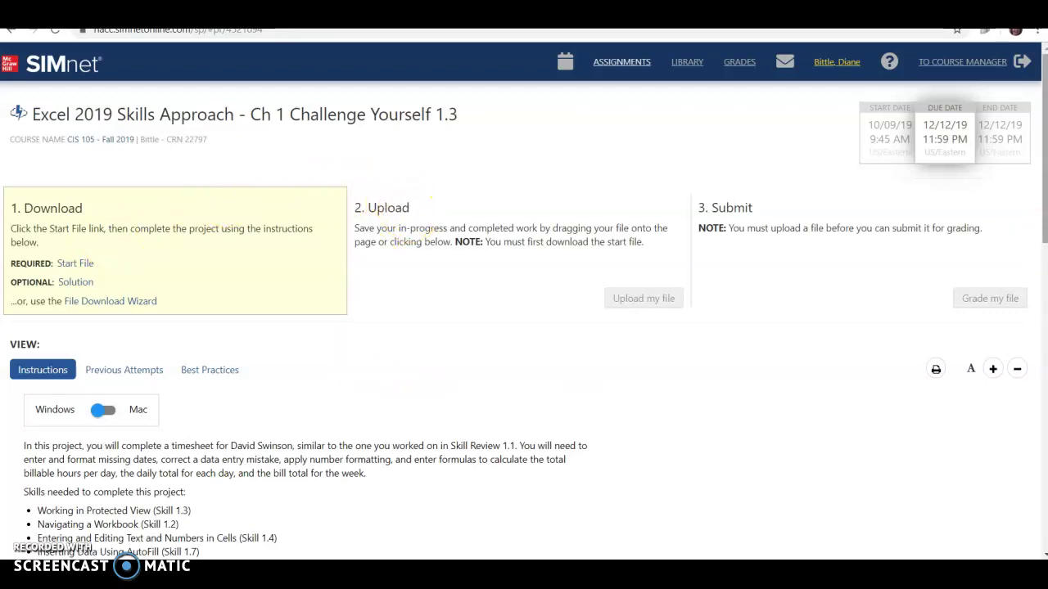
- Review the project instructions, then download the required start file and open it in Excel
{"action": "scroll", "coordinate": [1041, 229], "scroll_direction": "down", "scroll_amount": 4}
{"action": "scroll", "coordinate": [524, 320], "scroll_direction": "down", "scroll_amount": 5}
{"action": "scroll", "coordinate": [524, 319], "scroll_direction": "up", "scroll_amount": 1}
{"action": "left_click", "coordinate": [955, 514]}
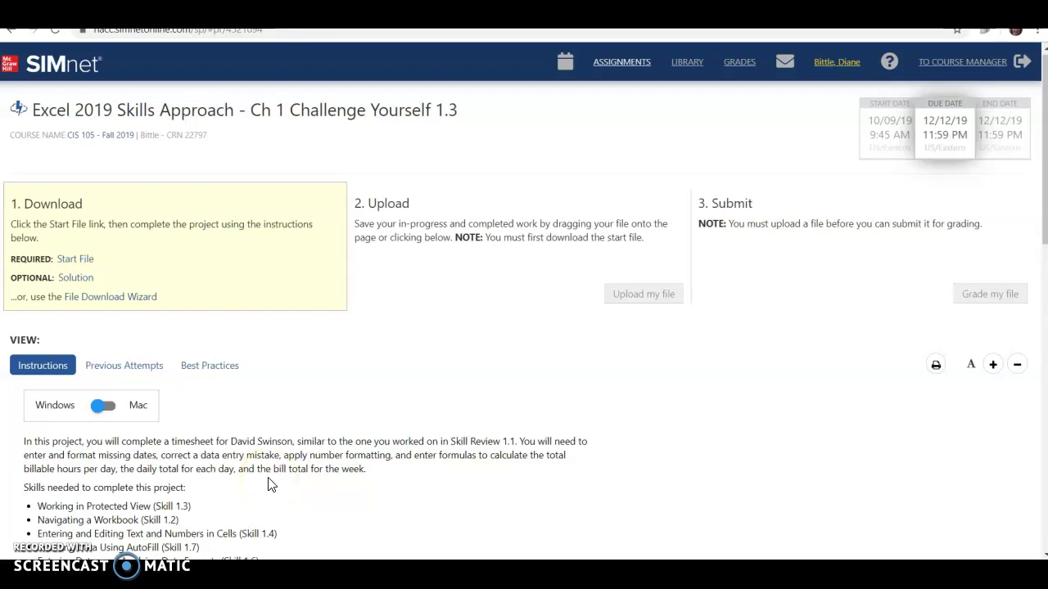
{"action": "left_click", "coordinate": [82, 262]}
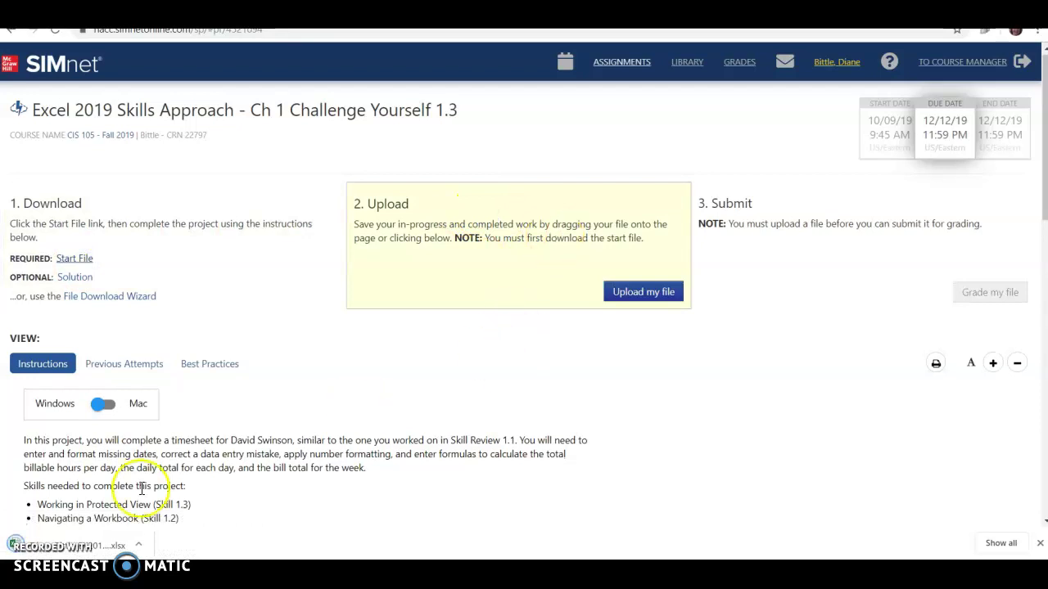
{"action": "left_click", "coordinate": [59, 550]}
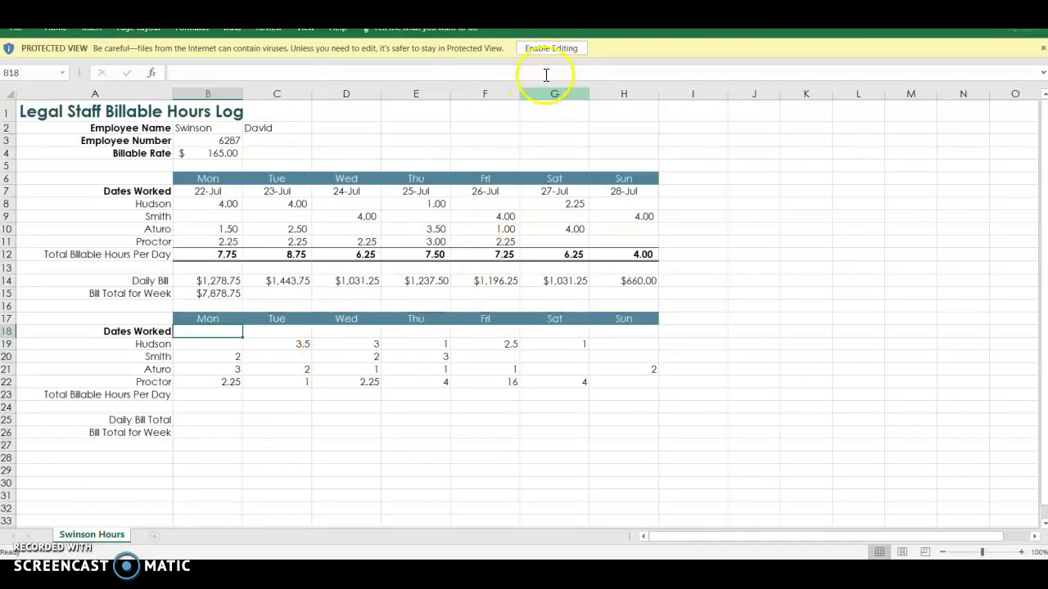
- Restore the workbook to a smaller window over the browser and enable editing for the file
{"action": "left_click", "coordinate": [542, 35]}
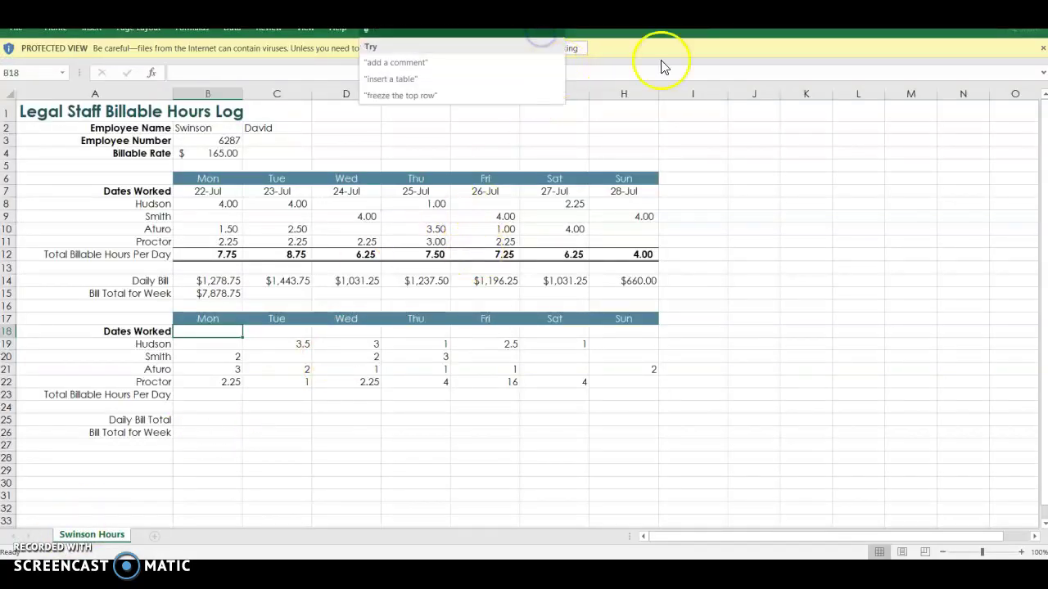
{"action": "left_click", "coordinate": [1005, 5]}
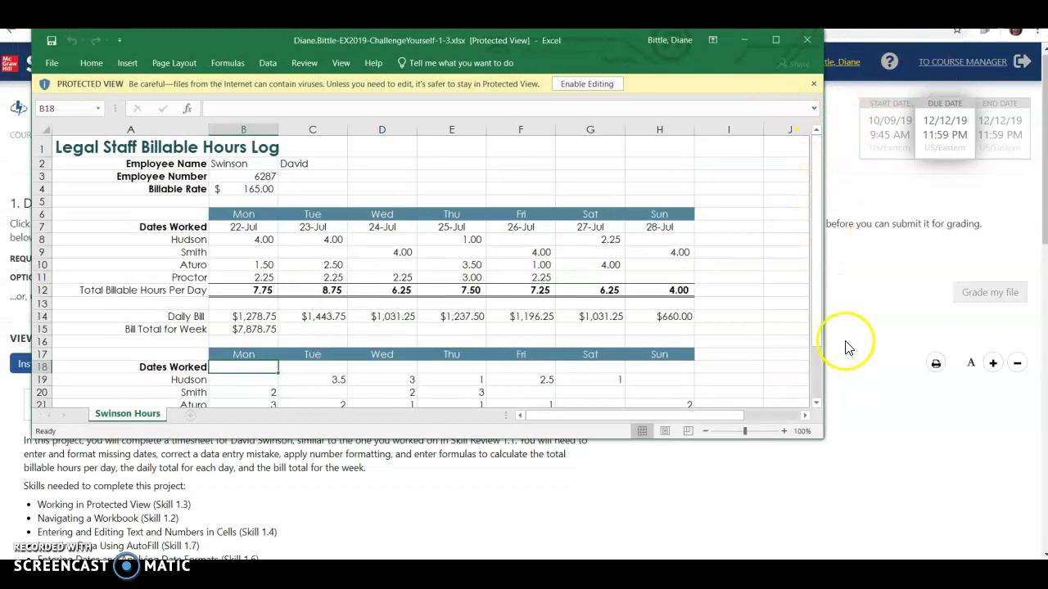
{"action": "left_click_drag", "start_coordinate": [821, 437], "coordinate": [1042, 554]}
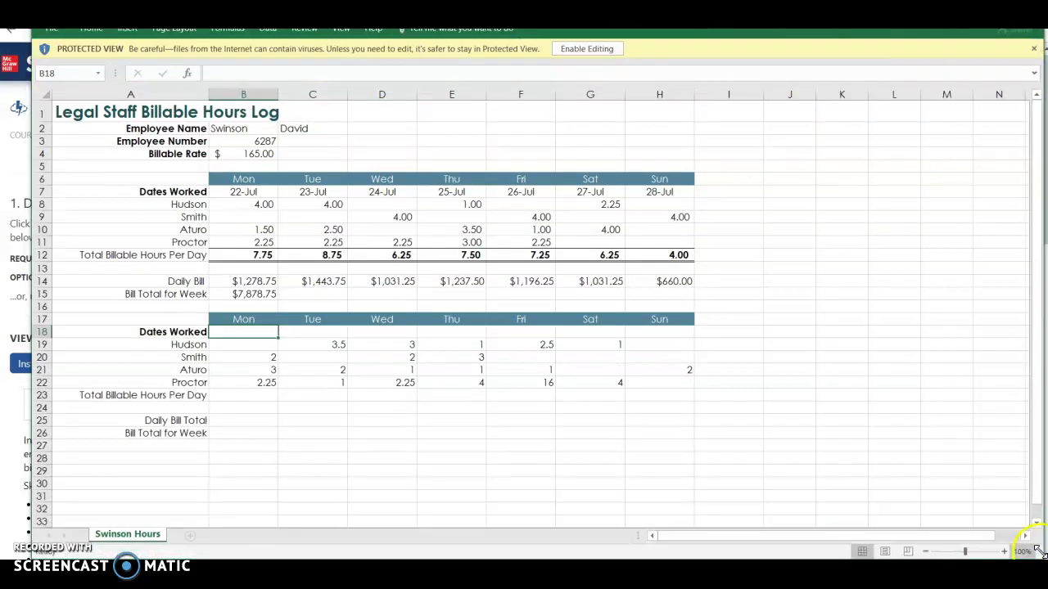
{"action": "key", "text": "super+Up"}
{"action": "left_click_drag", "start_coordinate": [702, 17], "coordinate": [603, 63]}
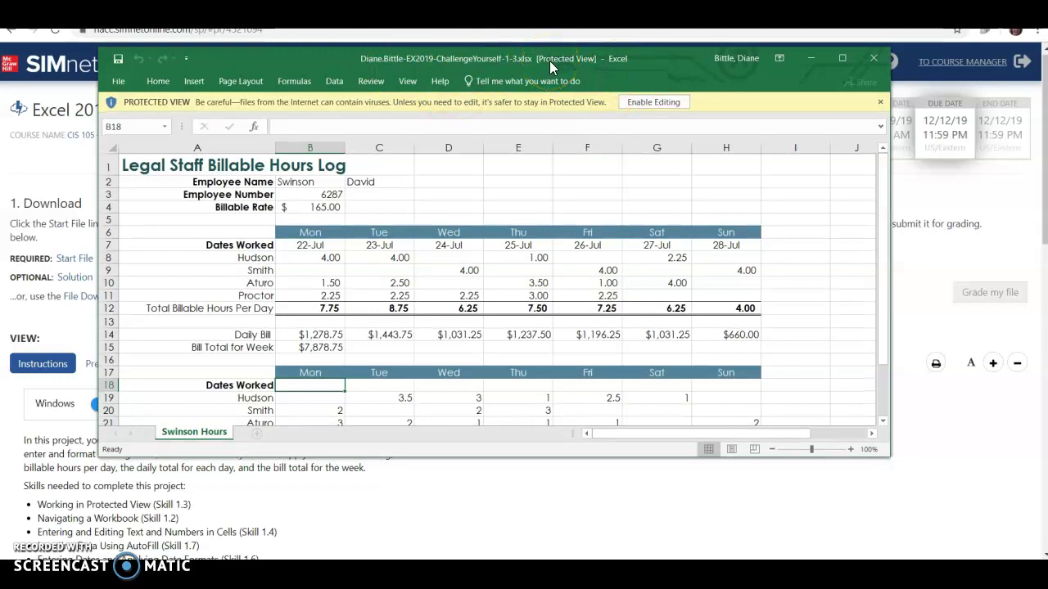
{"action": "left_click", "coordinate": [646, 105]}
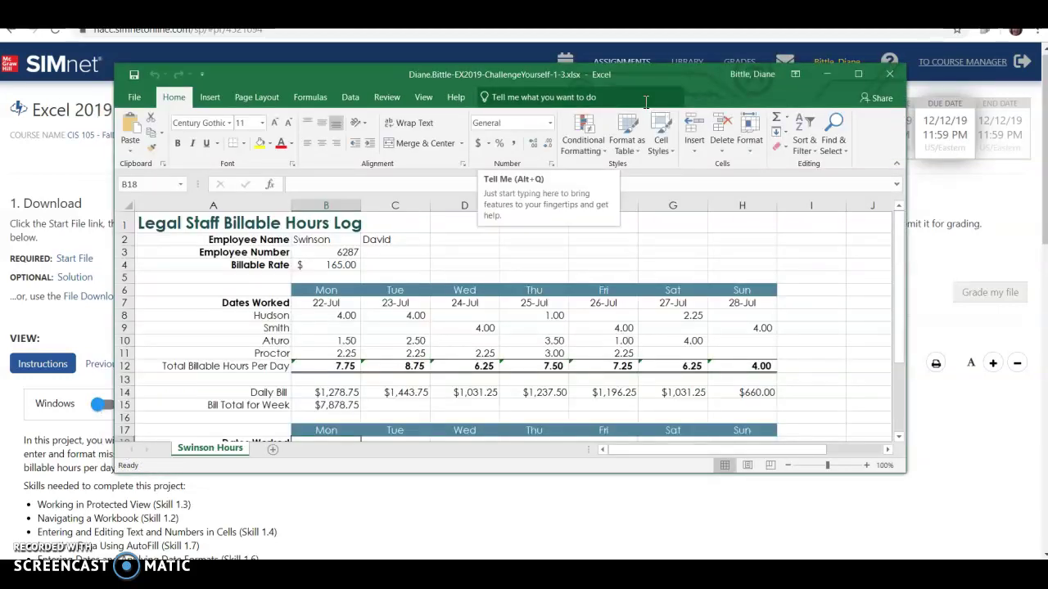
- Save a copy of the workbook in the Documents folder under its existing name and maximize its window
{"action": "left_click", "coordinate": [137, 98]}
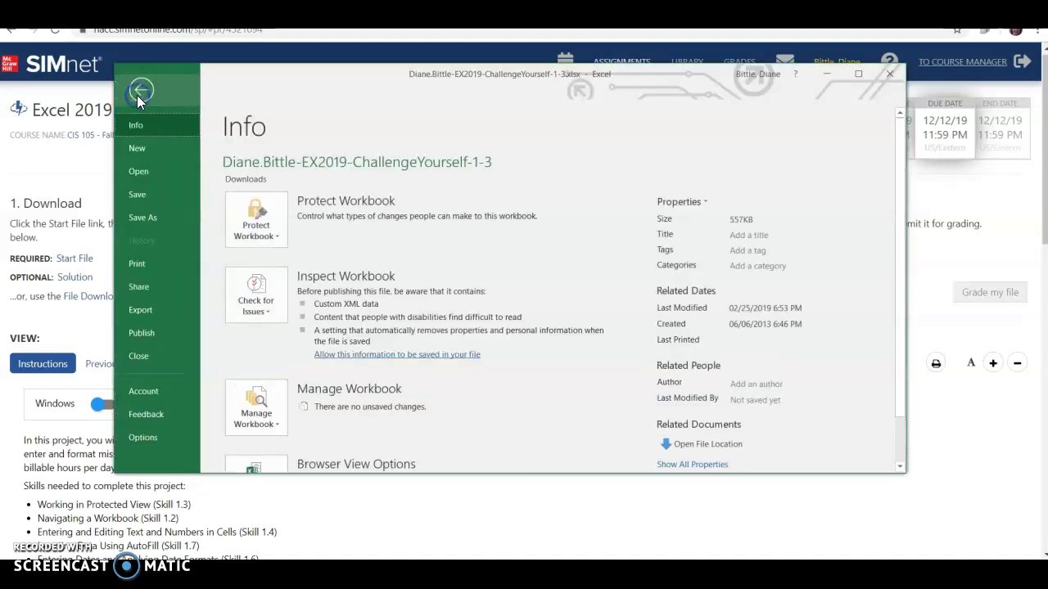
{"action": "left_click", "coordinate": [142, 217]}
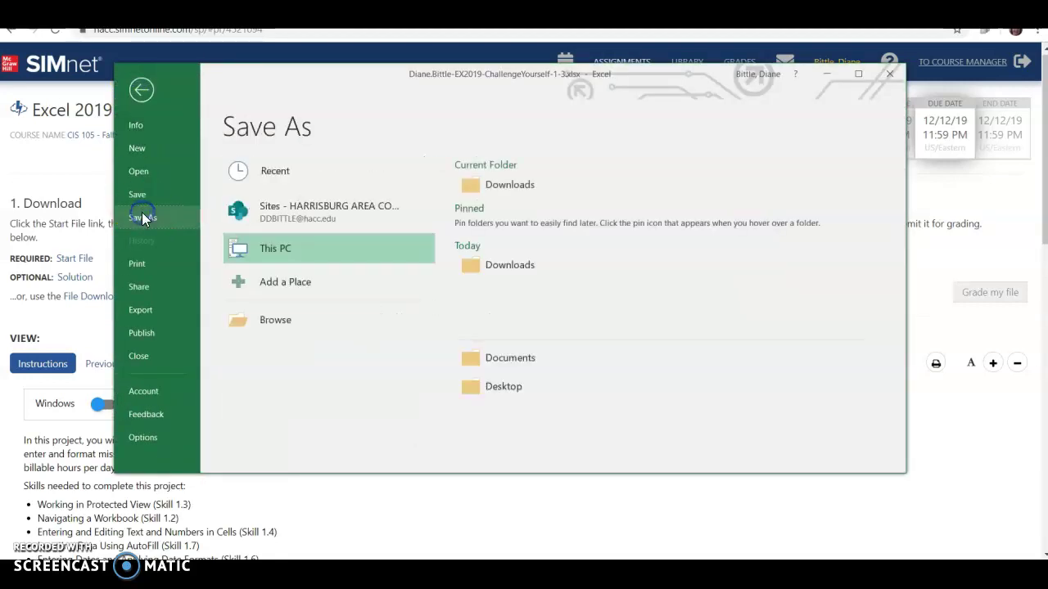
{"action": "left_click", "coordinate": [294, 321]}
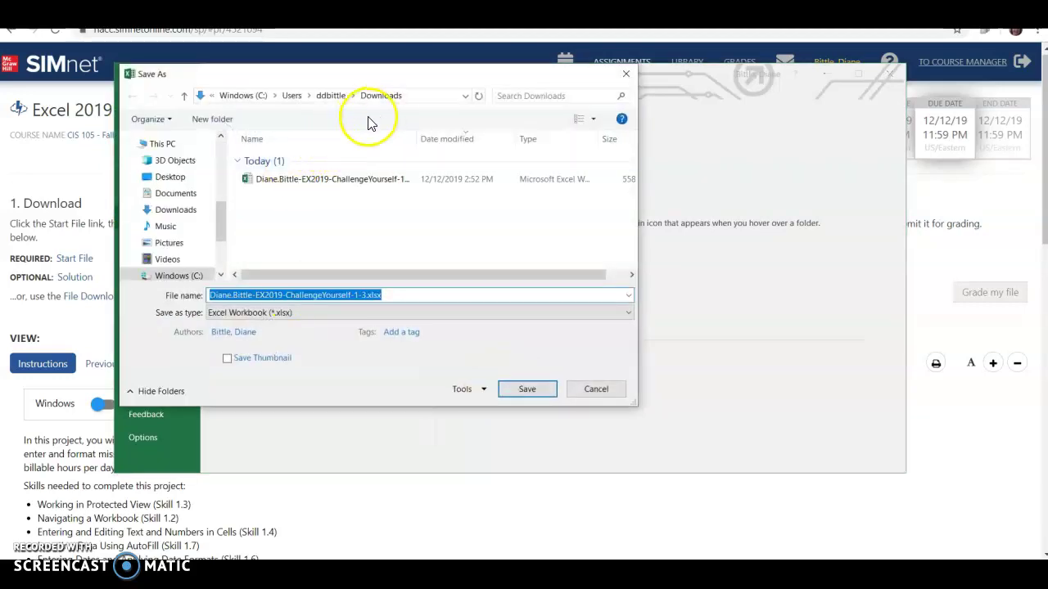
{"action": "left_click", "coordinate": [181, 195]}
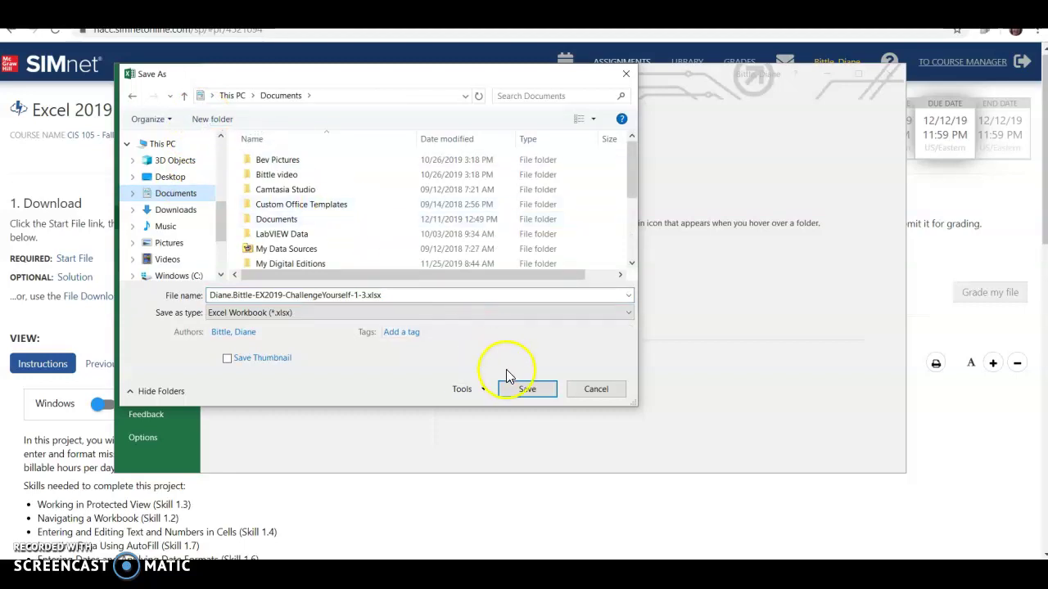
{"action": "left_click", "coordinate": [526, 397]}
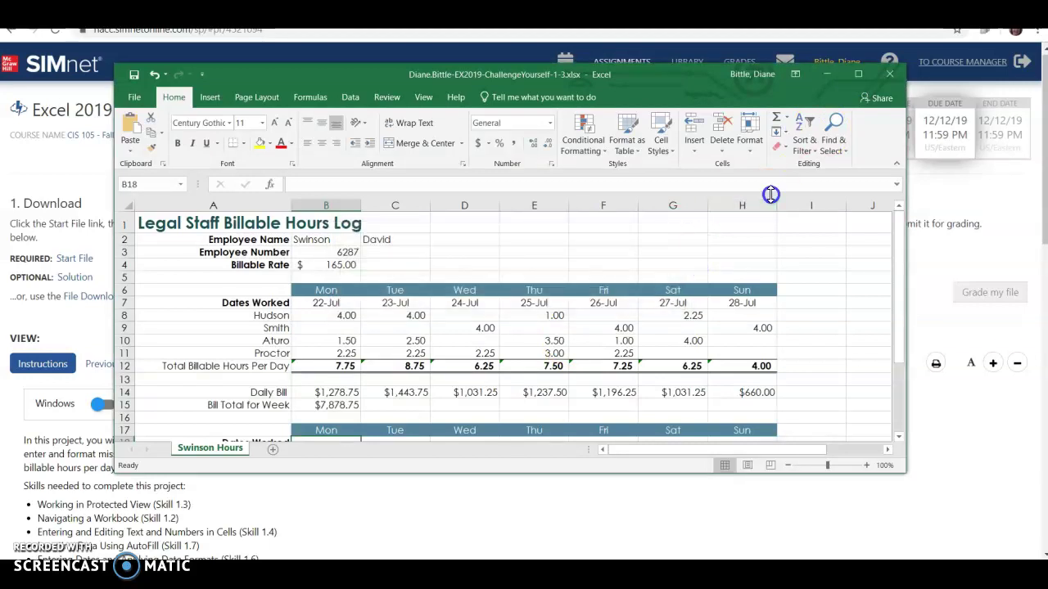
{"action": "left_click", "coordinate": [857, 76]}
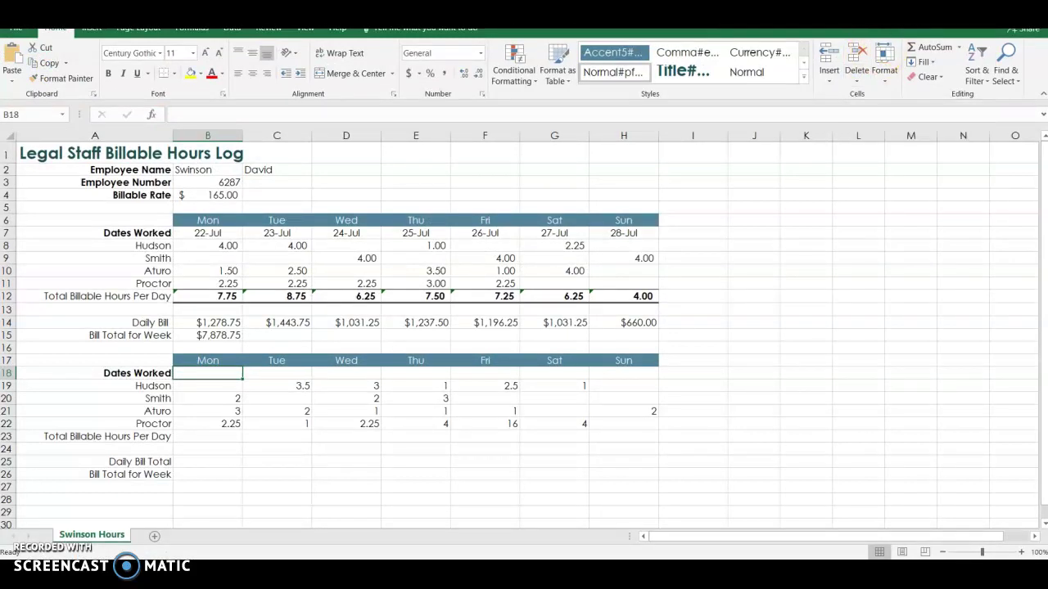
- Switch to the SIMnet project page and check off instructions 1 to 3 as completed
{"action": "key", "text": "alt+Tab"}
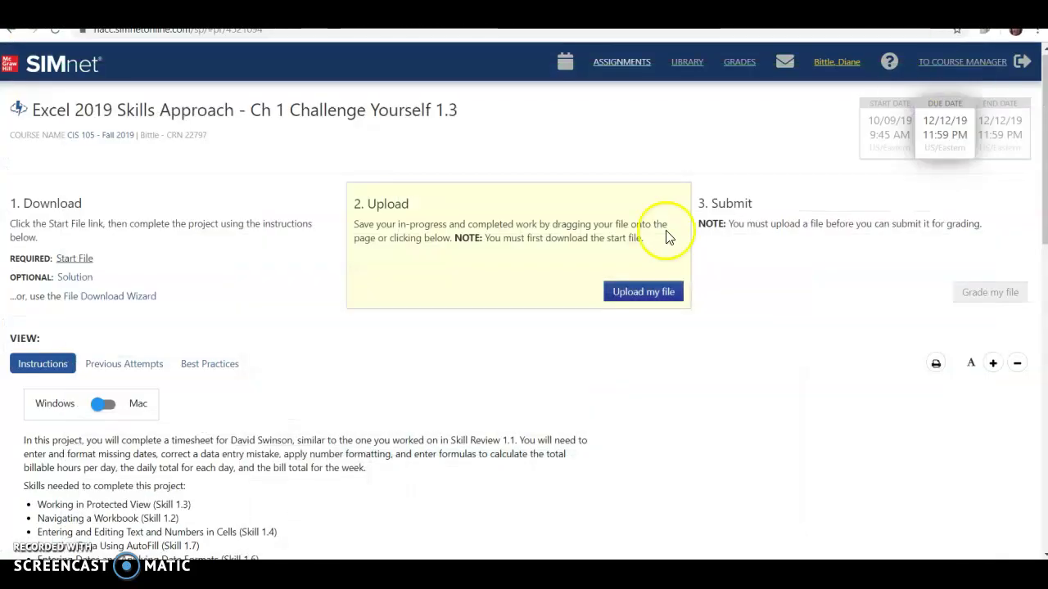
{"action": "left_click_drag", "start_coordinate": [1042, 196], "coordinate": [1042, 356]}
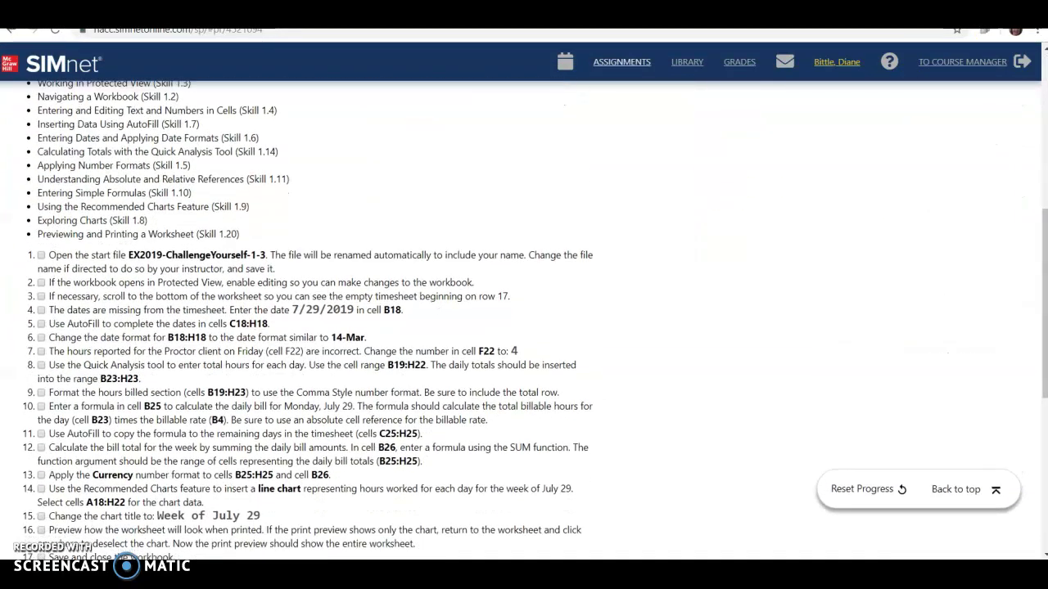
{"action": "left_click", "coordinate": [40, 257]}
{"action": "left_click", "coordinate": [41, 257]}
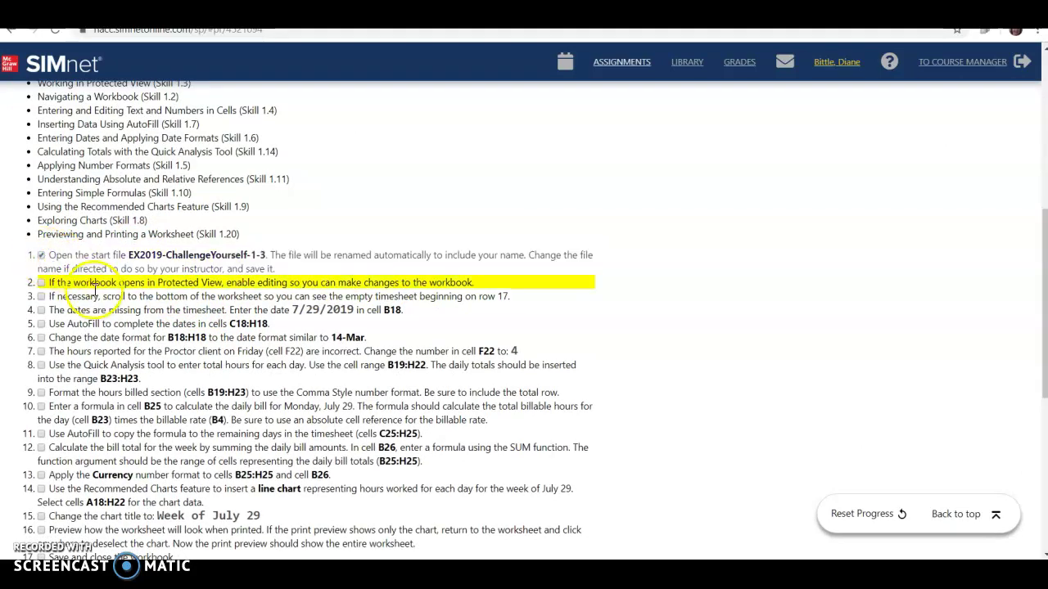
{"action": "left_click", "coordinate": [41, 283]}
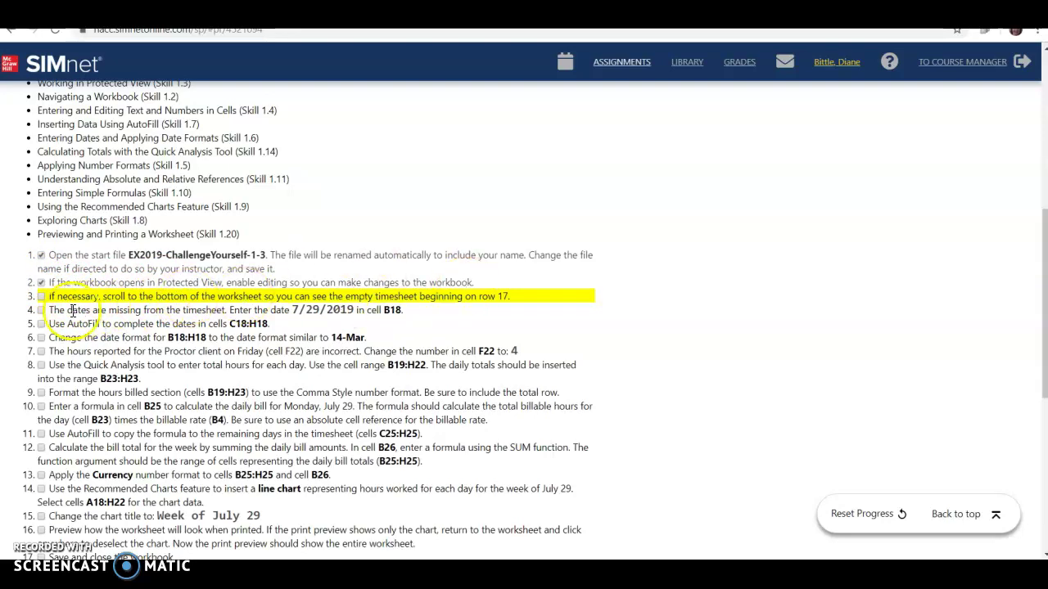
{"action": "left_click", "coordinate": [41, 297]}
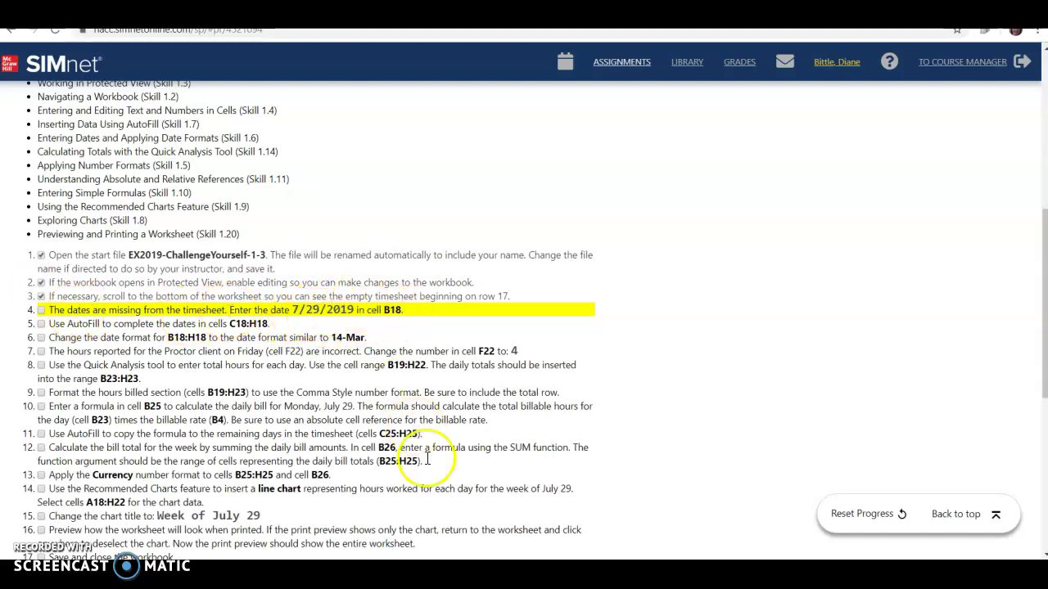
- Switch to the Excel workbook and enter the date 7/29/2019 in cell B18
{"action": "key", "text": "alt+Tab"}
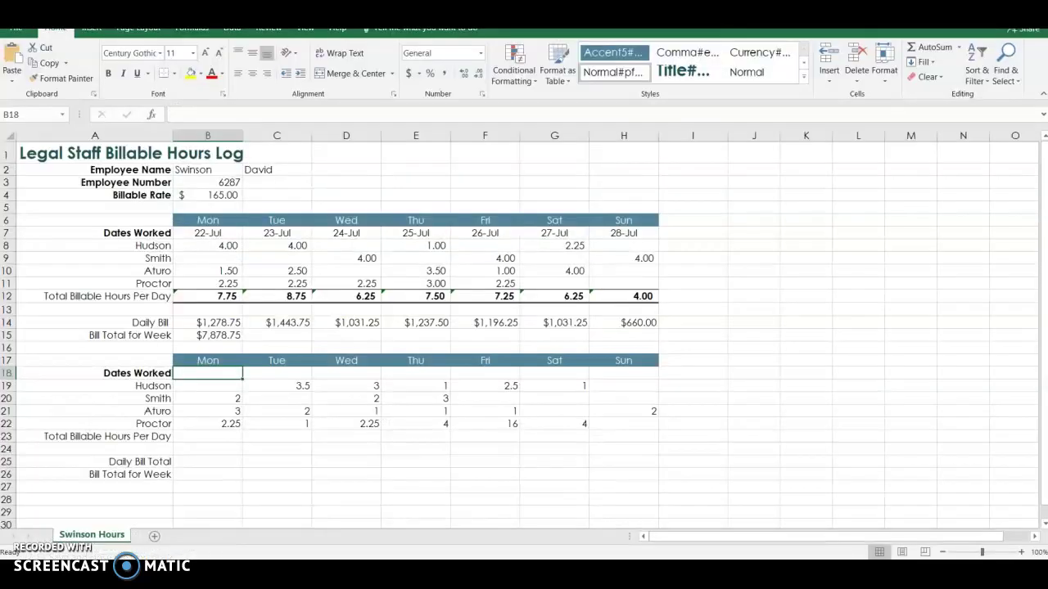
{"action": "left_click", "coordinate": [234, 375]}
{"action": "type", "text": "7/29"}
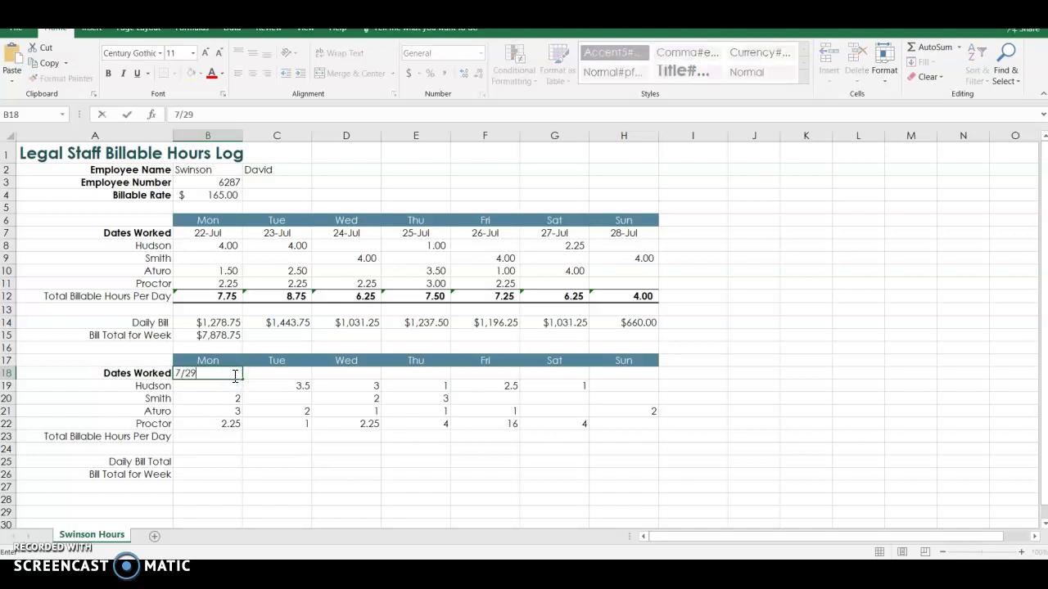
{"action": "type", "text": "/2019"}
{"action": "key", "text": "Return"}
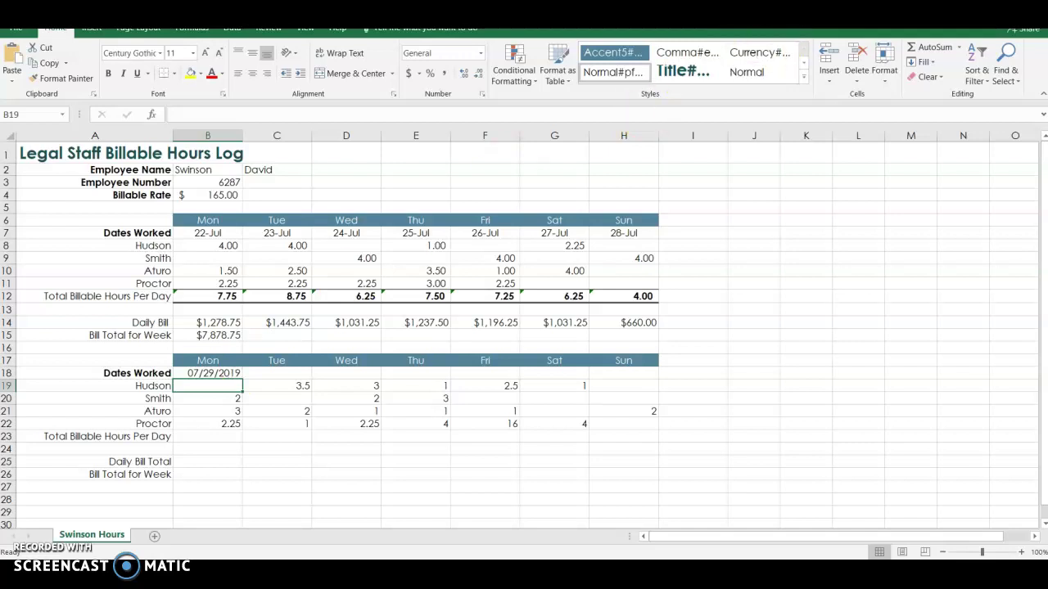
- Switch to the SIMnet project page and check off instructions 4 and 5
{"action": "left_click", "coordinate": [969, 9]}
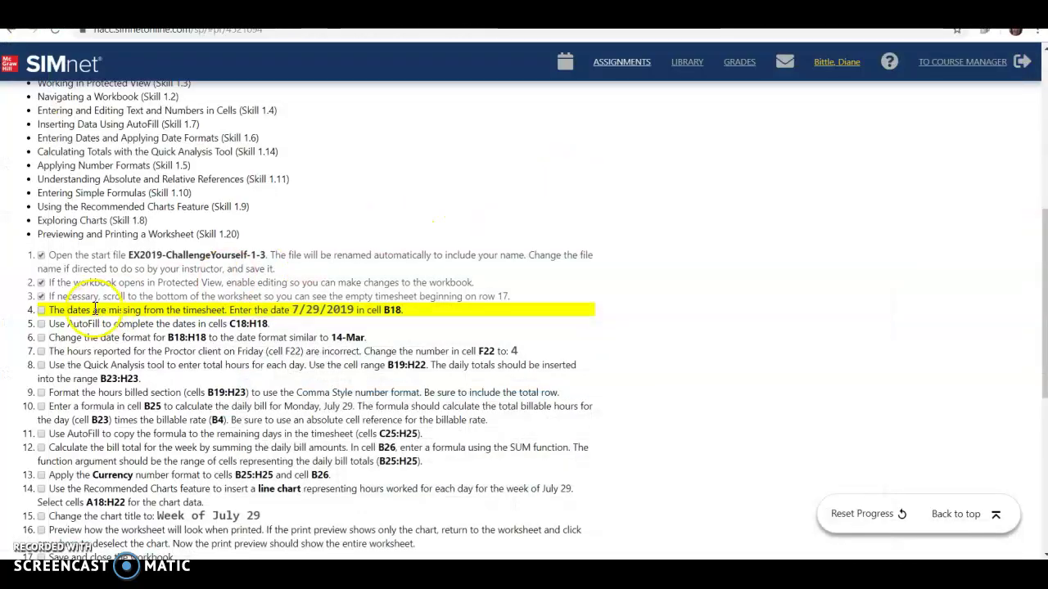
{"action": "left_click", "coordinate": [41, 310]}
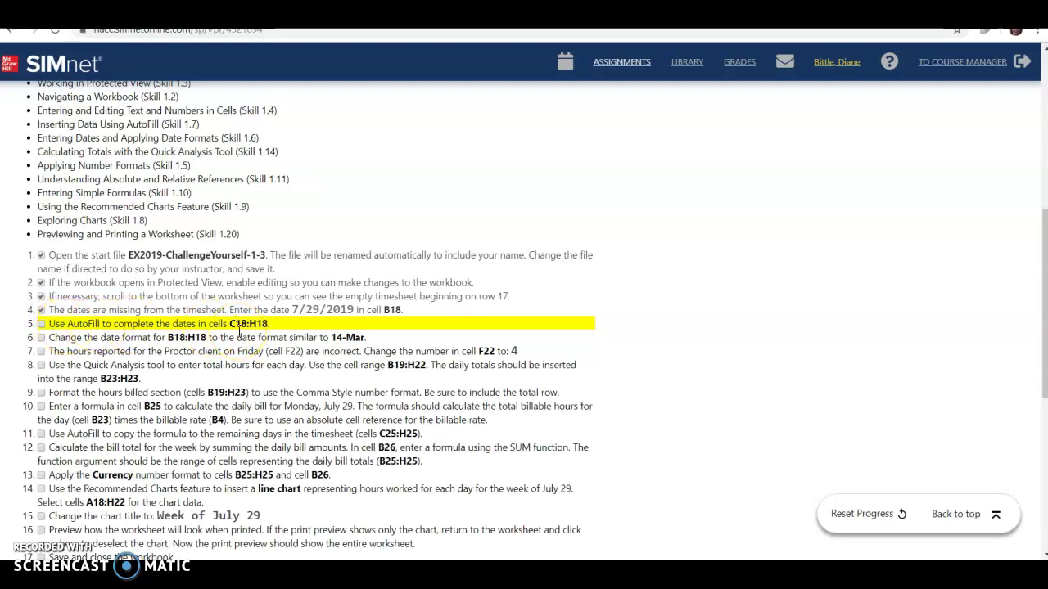
{"action": "left_click", "coordinate": [226, 330]}
{"action": "left_click", "coordinate": [41, 325]}
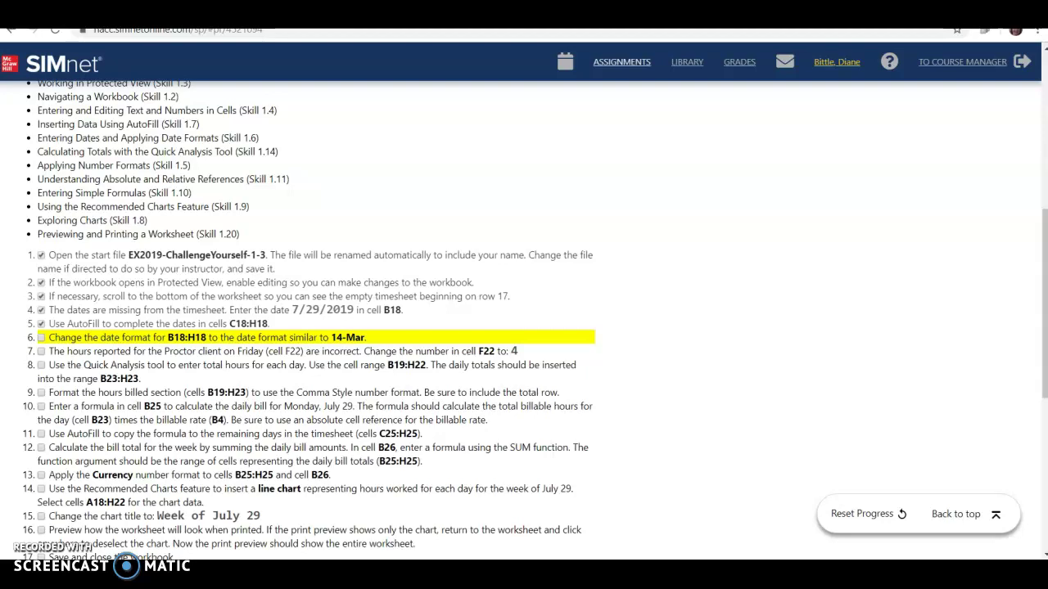
- In the Excel workbook, AutoFill the date in B18 across C18:H18 and save the file
{"action": "key", "text": "alt+Tab"}
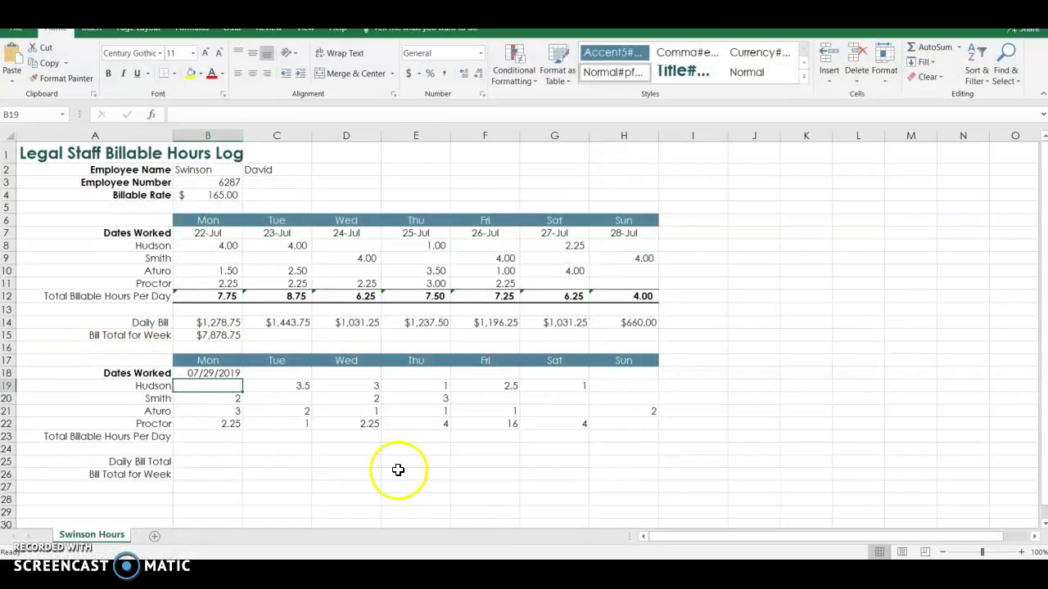
{"action": "left_click", "coordinate": [233, 372]}
{"action": "left_click_drag", "start_coordinate": [243, 380], "coordinate": [643, 361]}
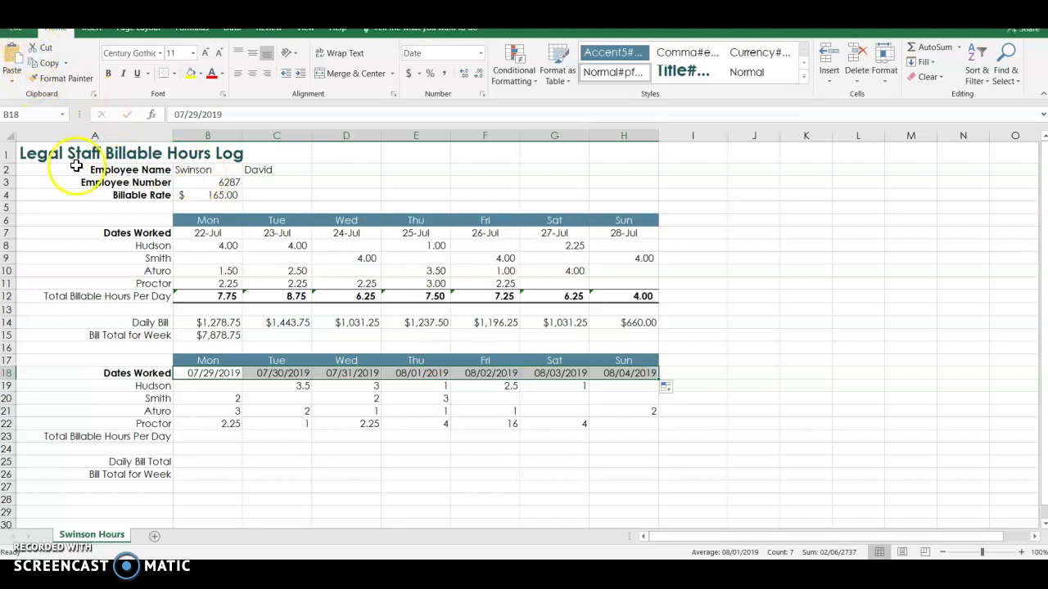
{"action": "left_click", "coordinate": [15, 28]}
{"action": "left_click", "coordinate": [36, 125]}
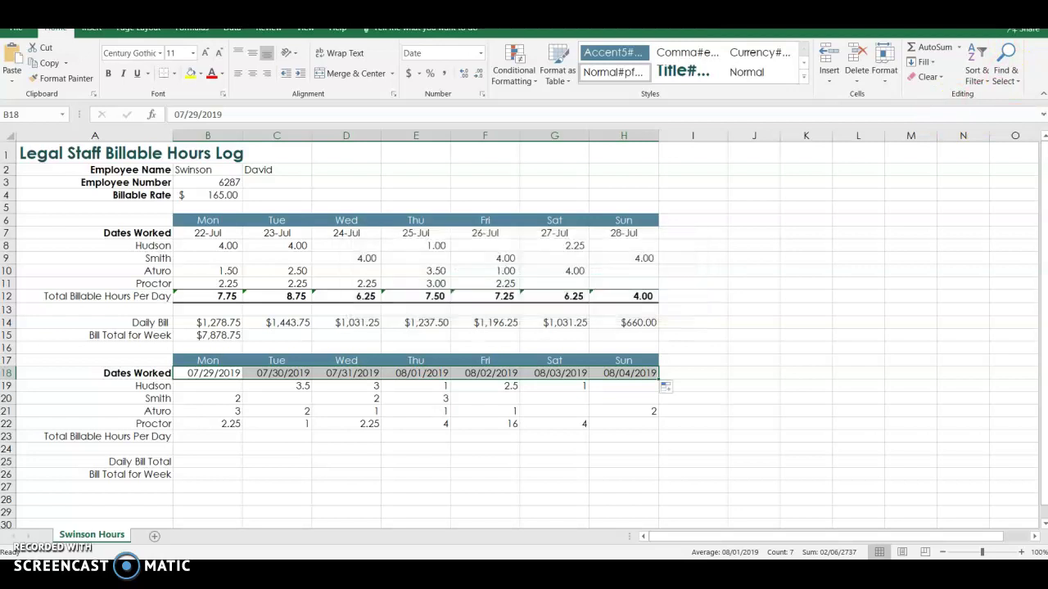
- Read instruction 6 on the SIMnet page about the date format for B18:H18 and return to the workbook
{"action": "key", "text": "alt+Tab"}
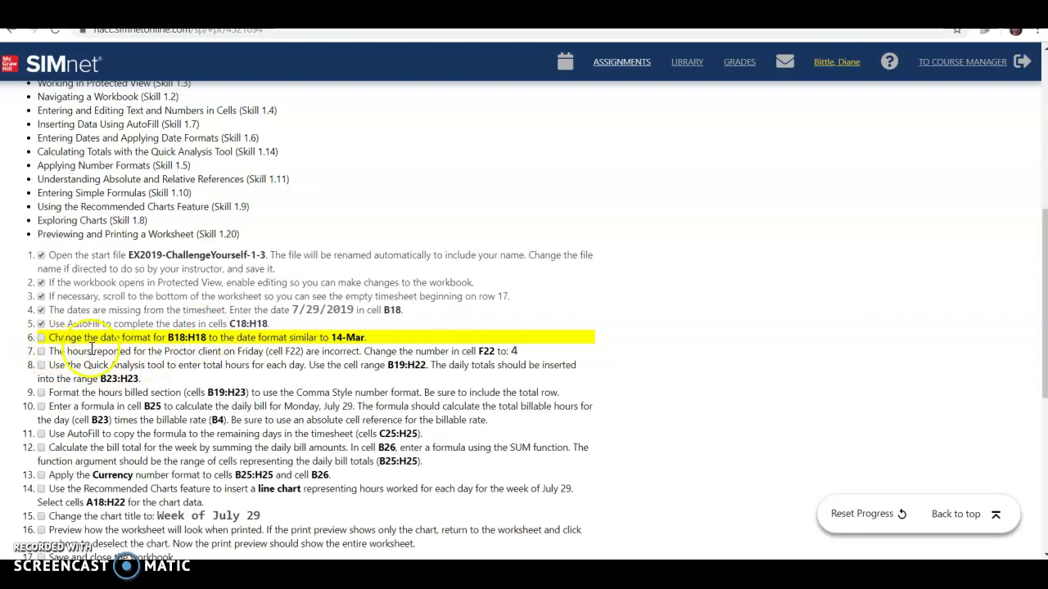
{"action": "left_click", "coordinate": [375, 339]}
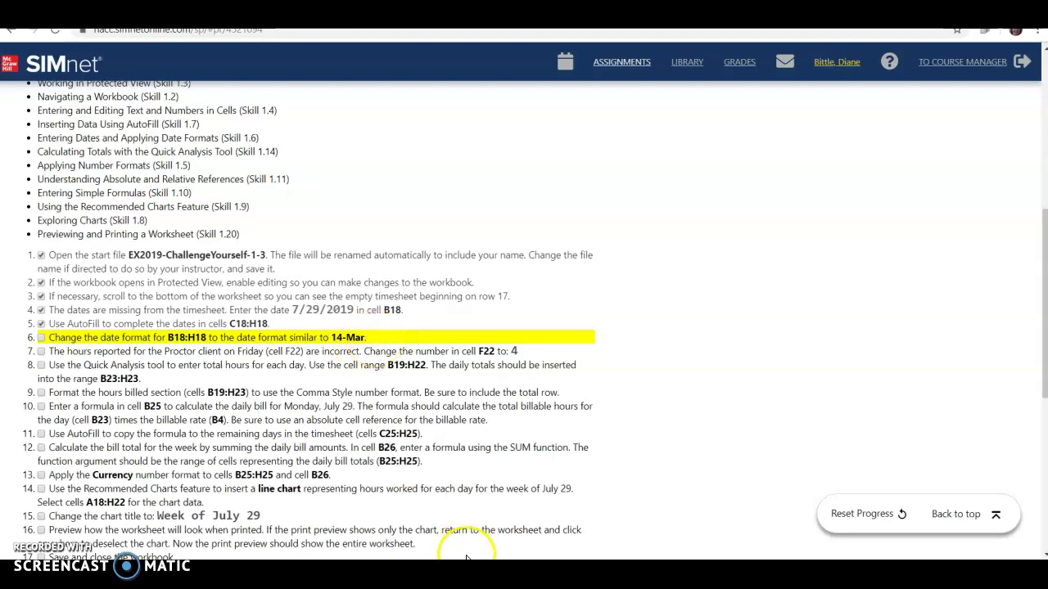
{"action": "key", "text": "alt+Tab"}
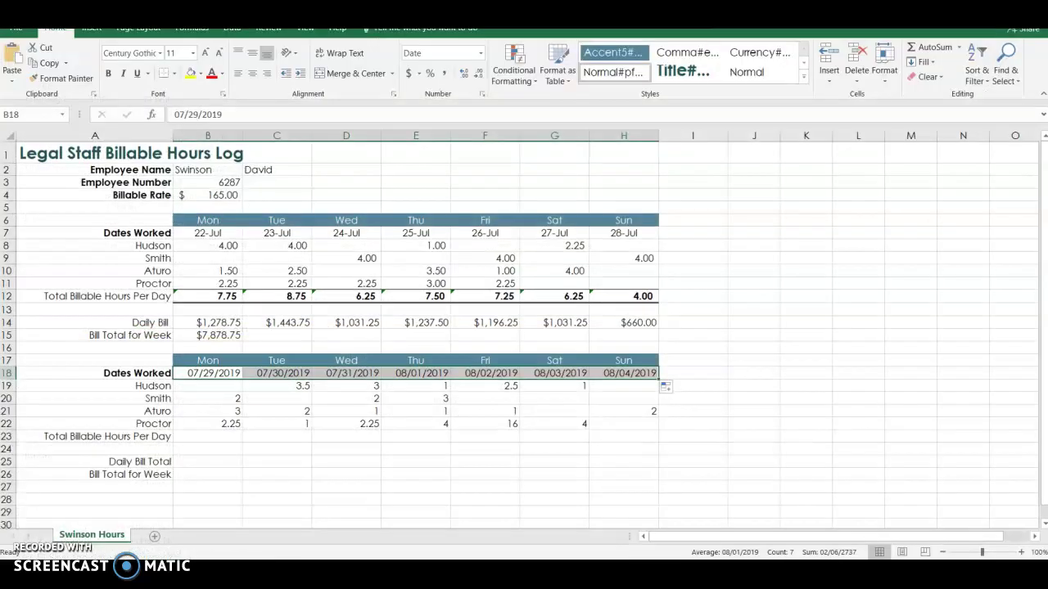
- Format the dates in B18:H18 with the 14-Mar date type and save the workbook
{"action": "left_click", "coordinate": [481, 54]}
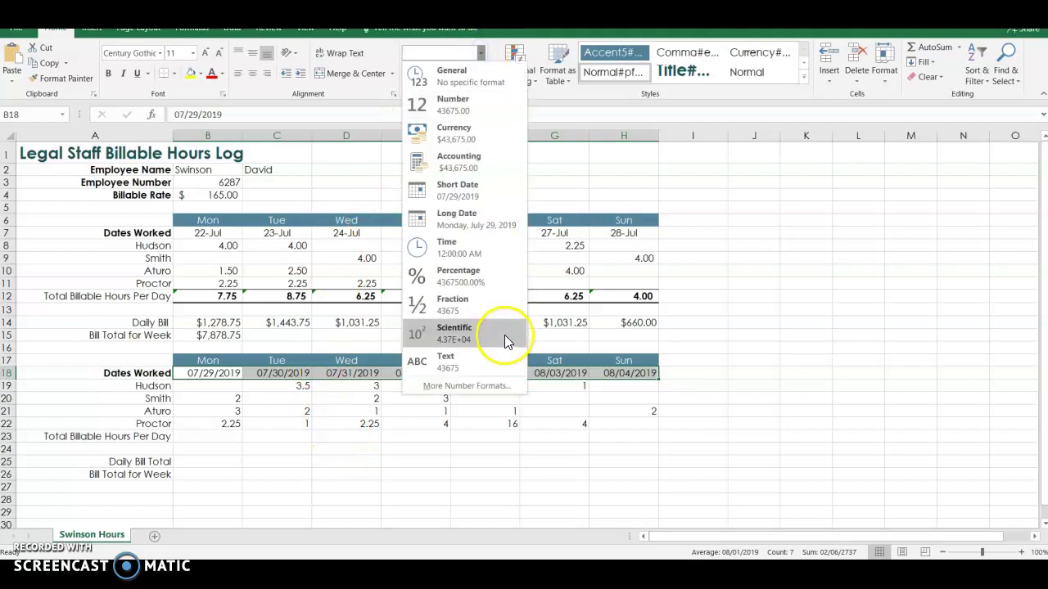
{"action": "left_click", "coordinate": [498, 387]}
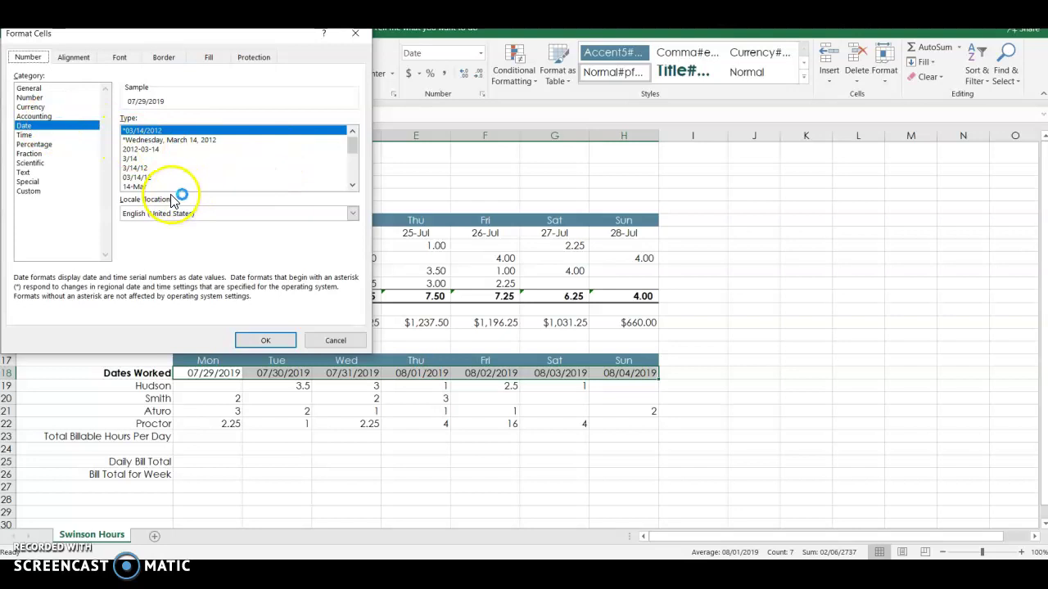
{"action": "left_click", "coordinate": [141, 187]}
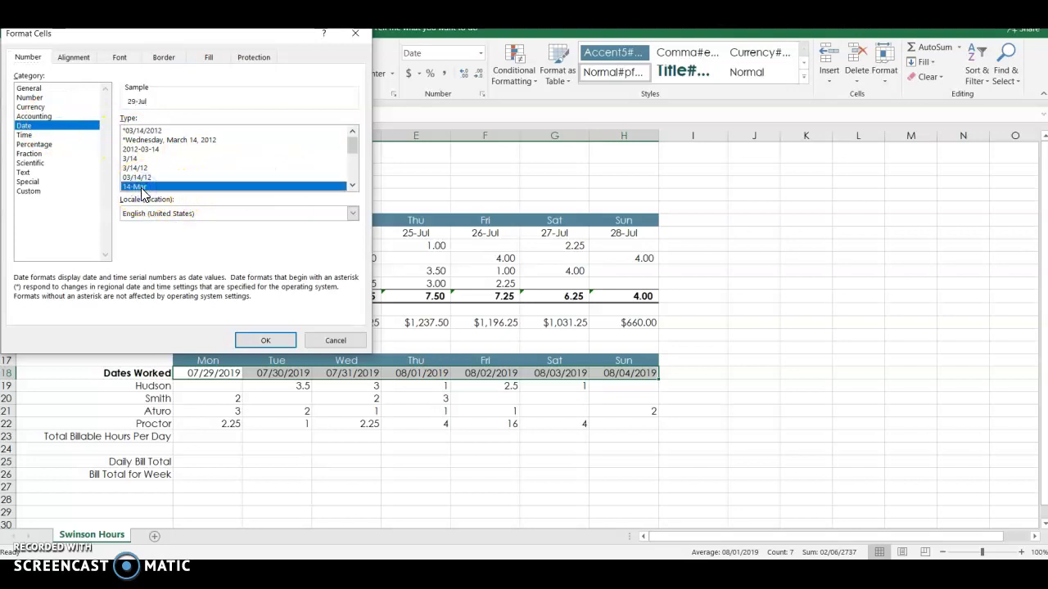
{"action": "left_click", "coordinate": [276, 341]}
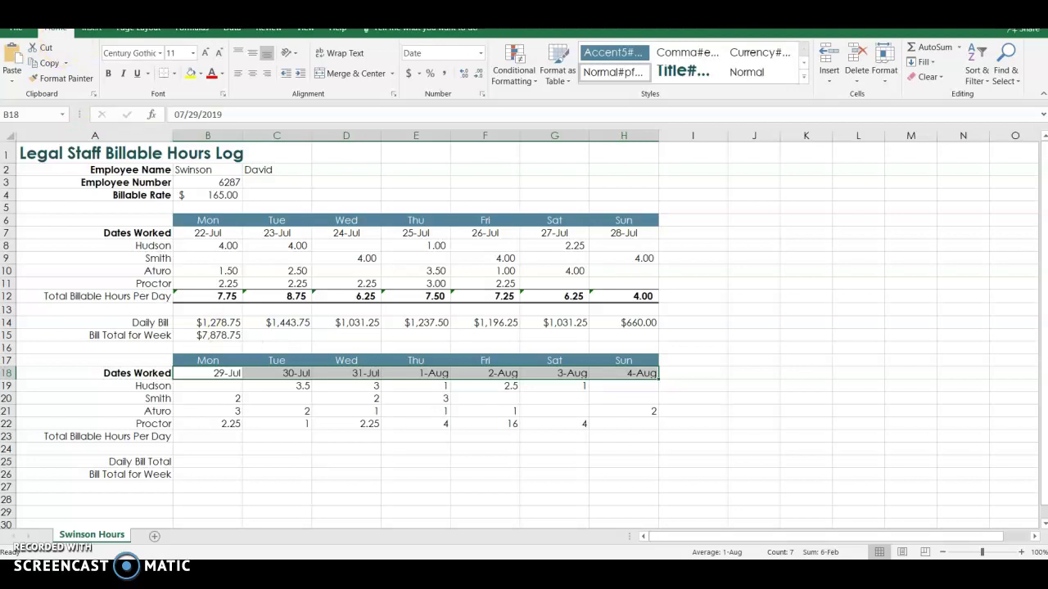
{"action": "left_click", "coordinate": [15, 27]}
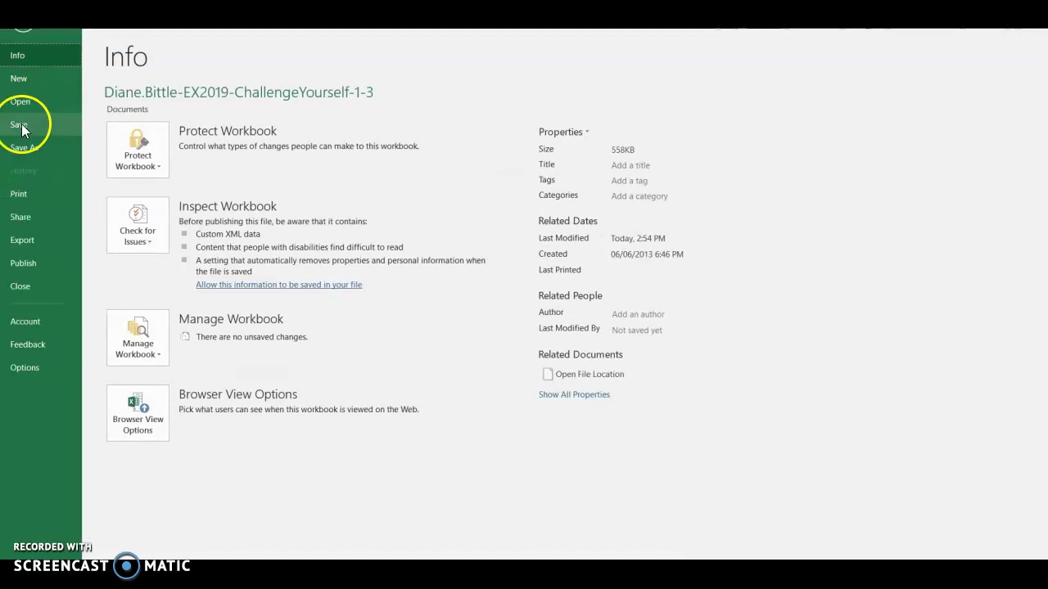
{"action": "left_click", "coordinate": [22, 124]}
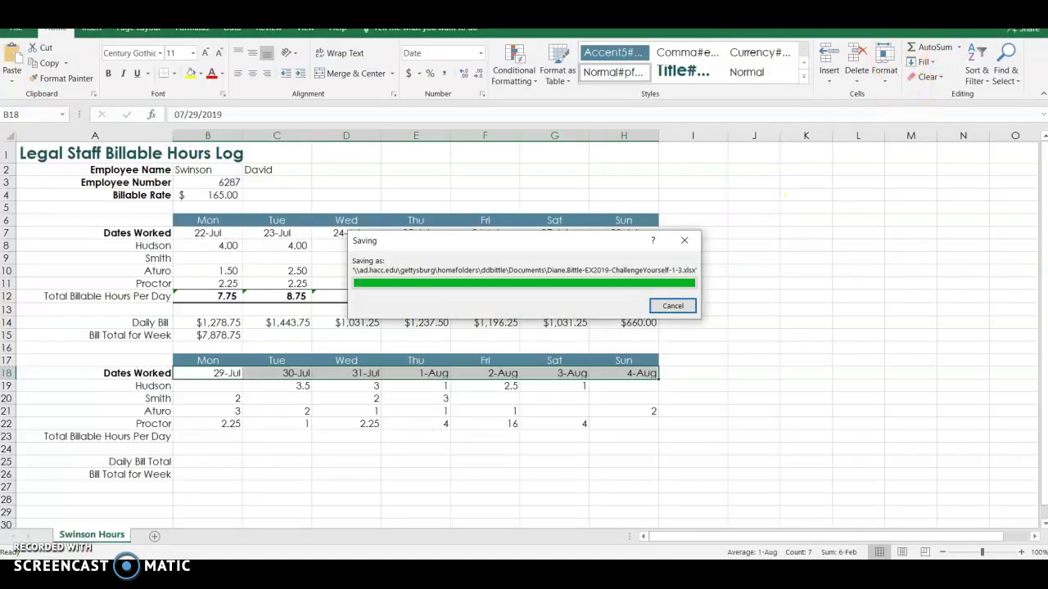
- Switch to the SIMnet project page, upload the saved EX2019-ChallengeYourself-1-3 workbook from Documents, and submit it for grading
{"action": "key", "text": "alt+Tab"}
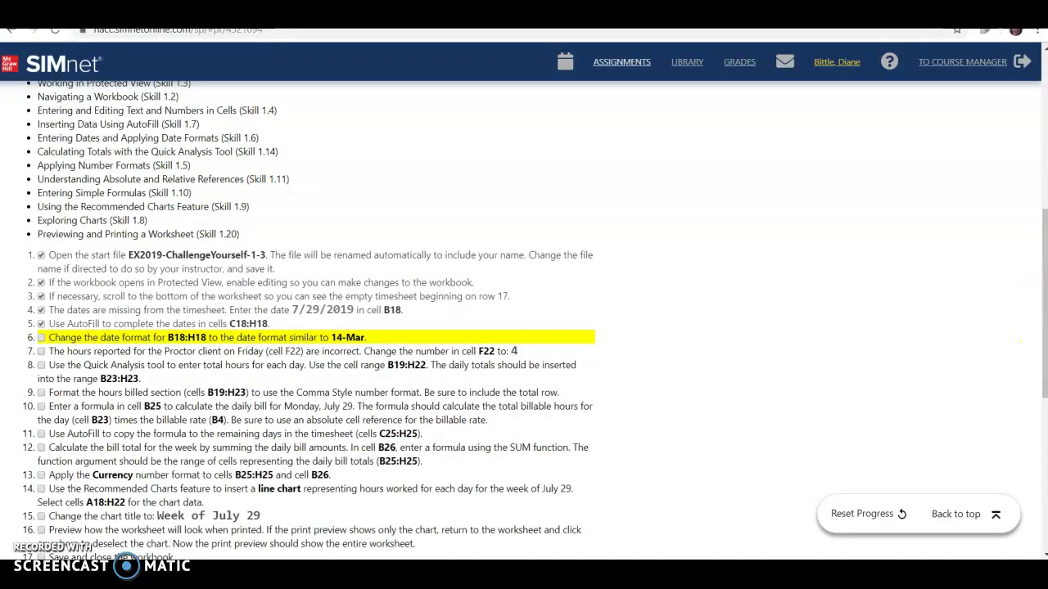
{"action": "left_click_drag", "start_coordinate": [1046, 318], "coordinate": [1046, 166]}
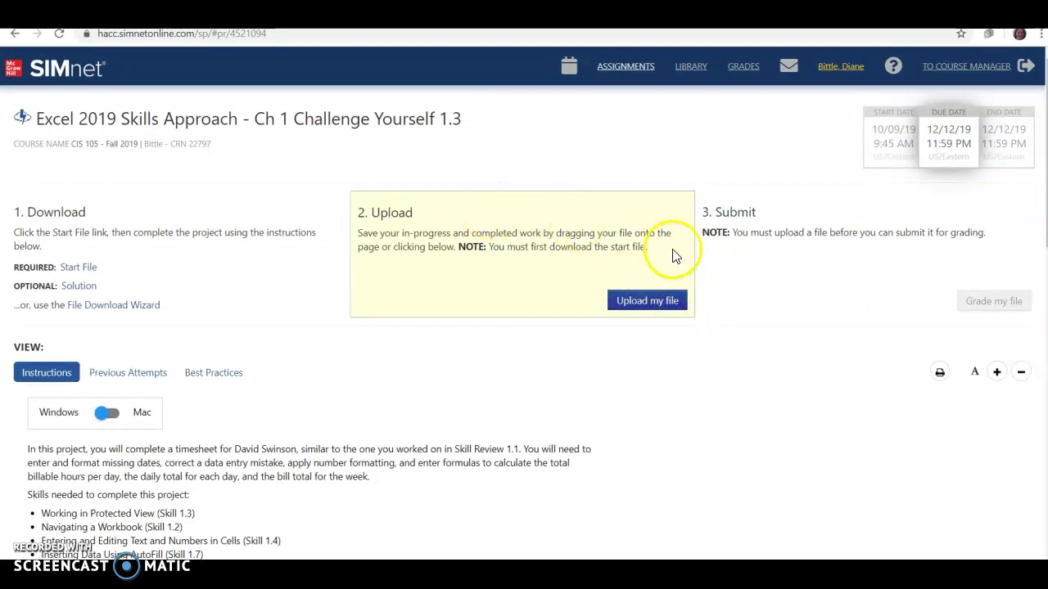
{"action": "left_click", "coordinate": [649, 303]}
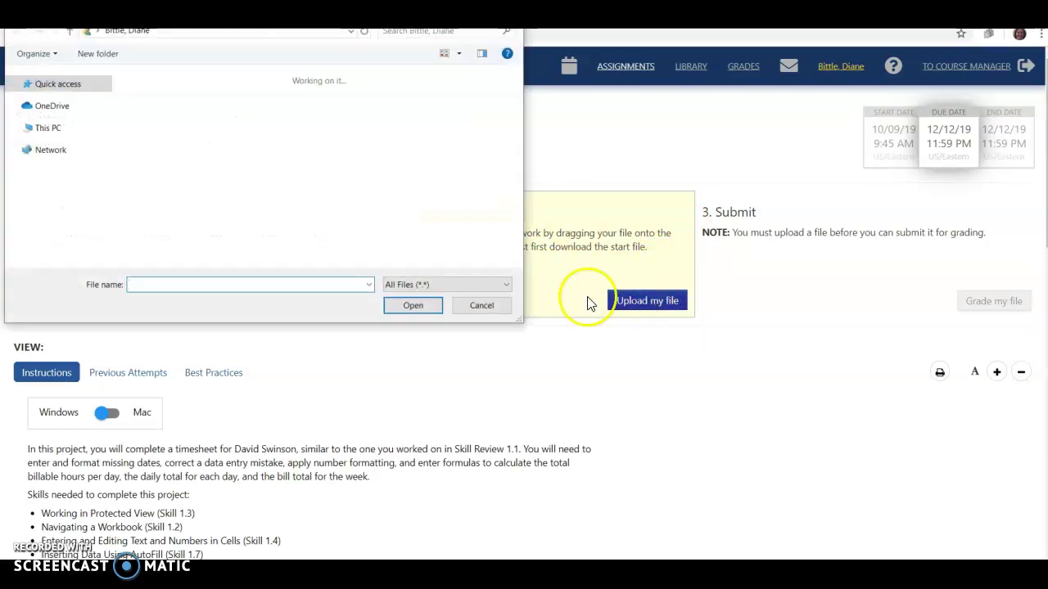
{"action": "left_click", "coordinate": [64, 136]}
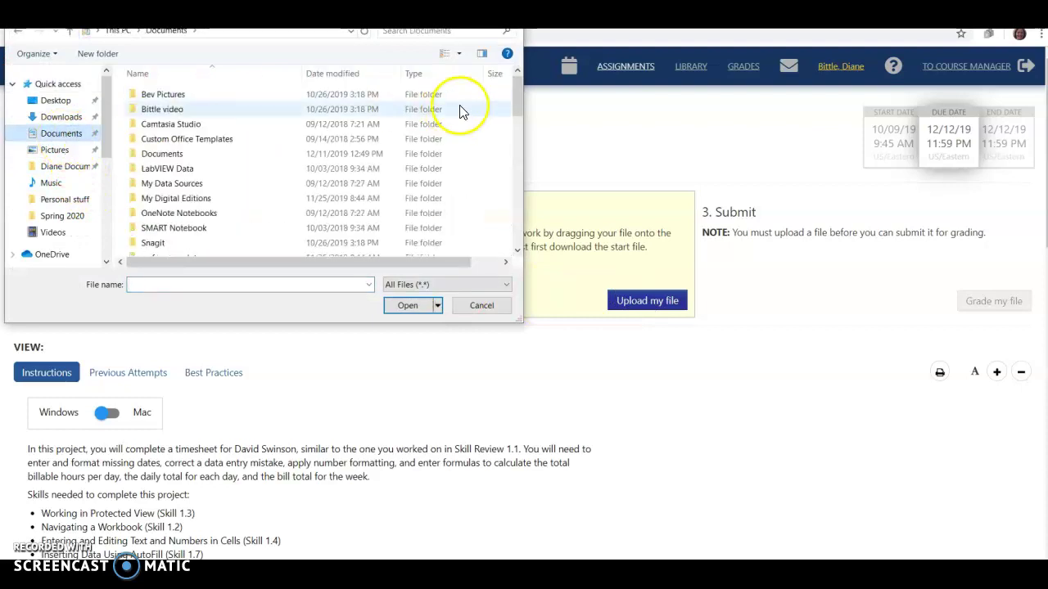
{"action": "left_click_drag", "start_coordinate": [517, 105], "coordinate": [534, 165]}
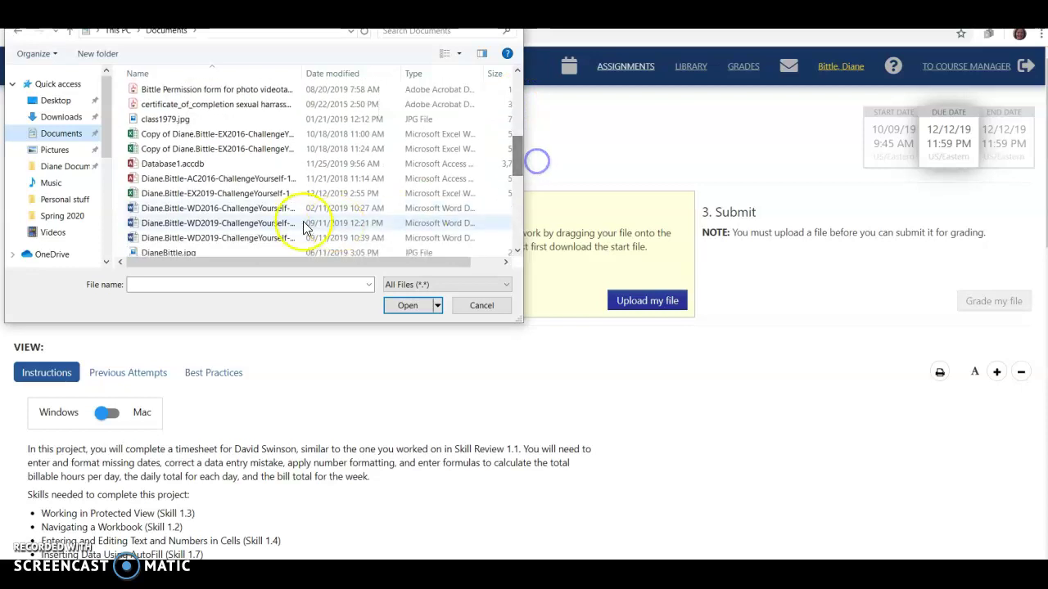
{"action": "left_click", "coordinate": [270, 194]}
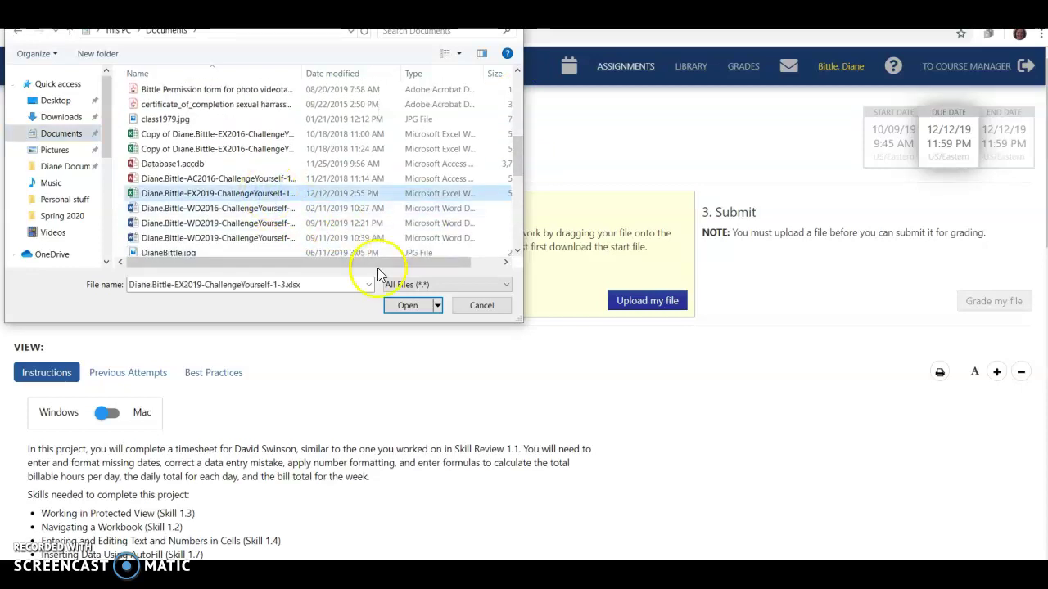
{"action": "left_click", "coordinate": [407, 306]}
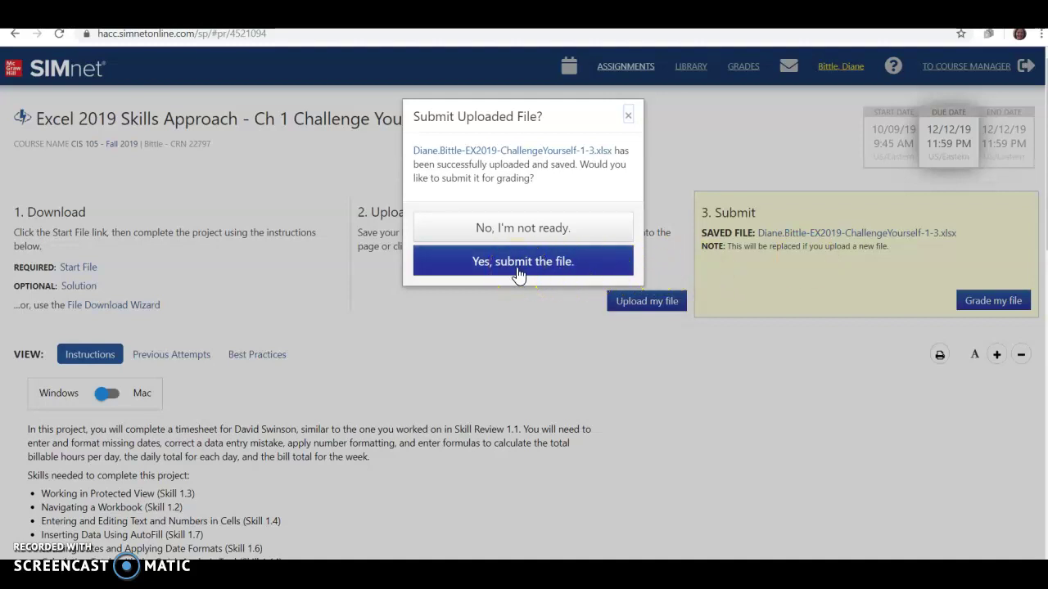
{"action": "left_click", "coordinate": [518, 270]}
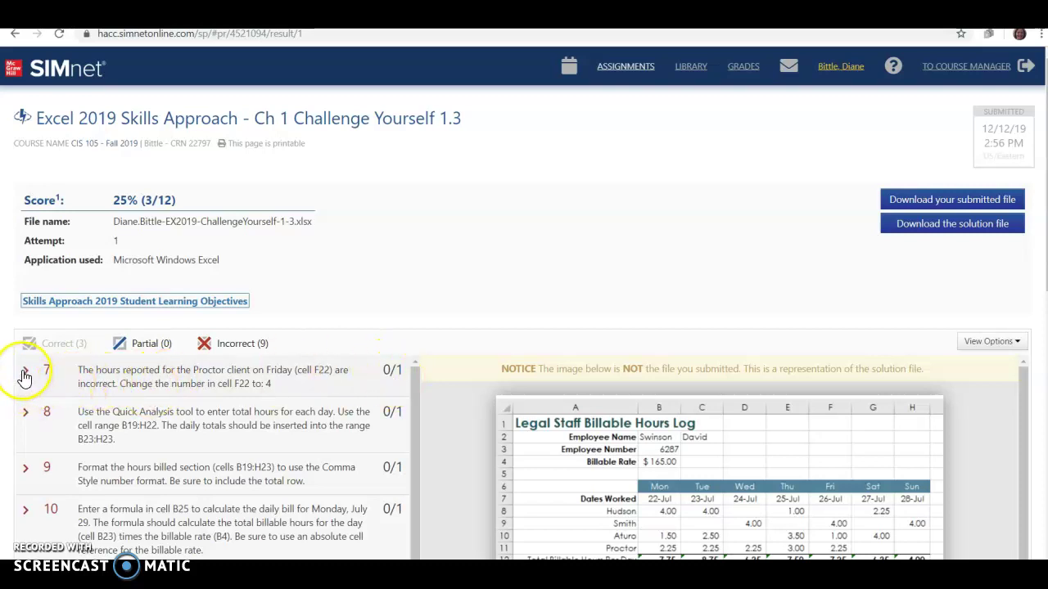
- Expand the grading feedback for item 7, then switch to the Excel workbook and change cell F22 to 4
{"action": "left_click", "coordinate": [24, 375]}
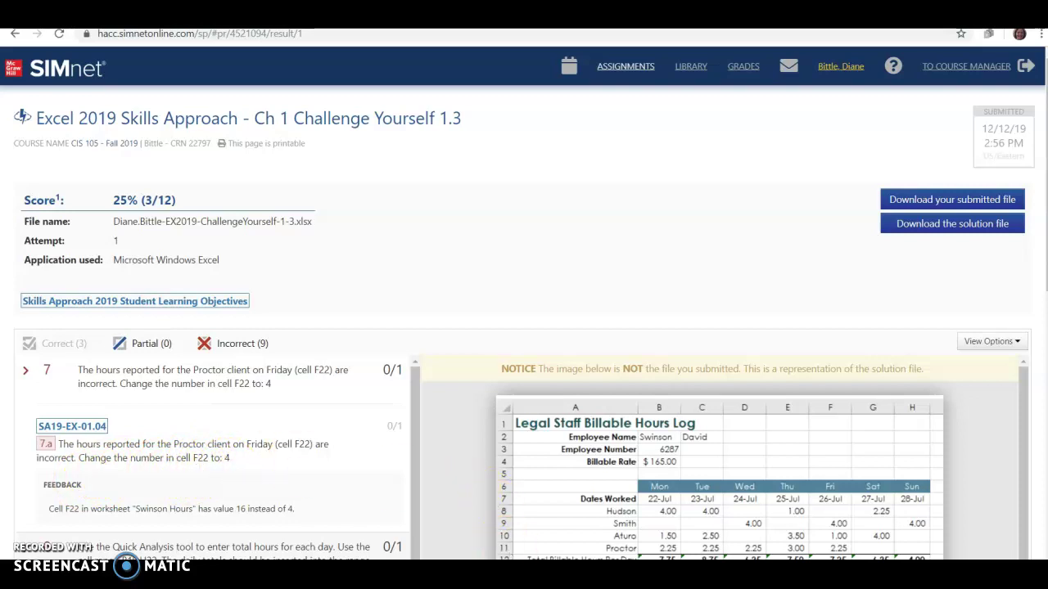
{"action": "left_click", "coordinate": [525, 574]}
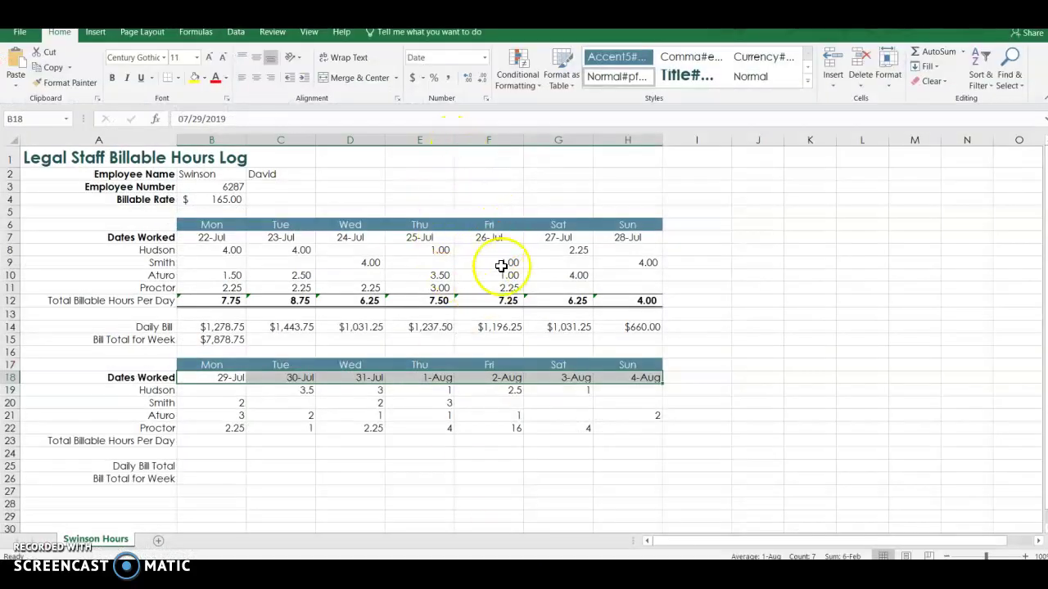
{"action": "left_click", "coordinate": [521, 429]}
{"action": "left_click", "coordinate": [506, 429]}
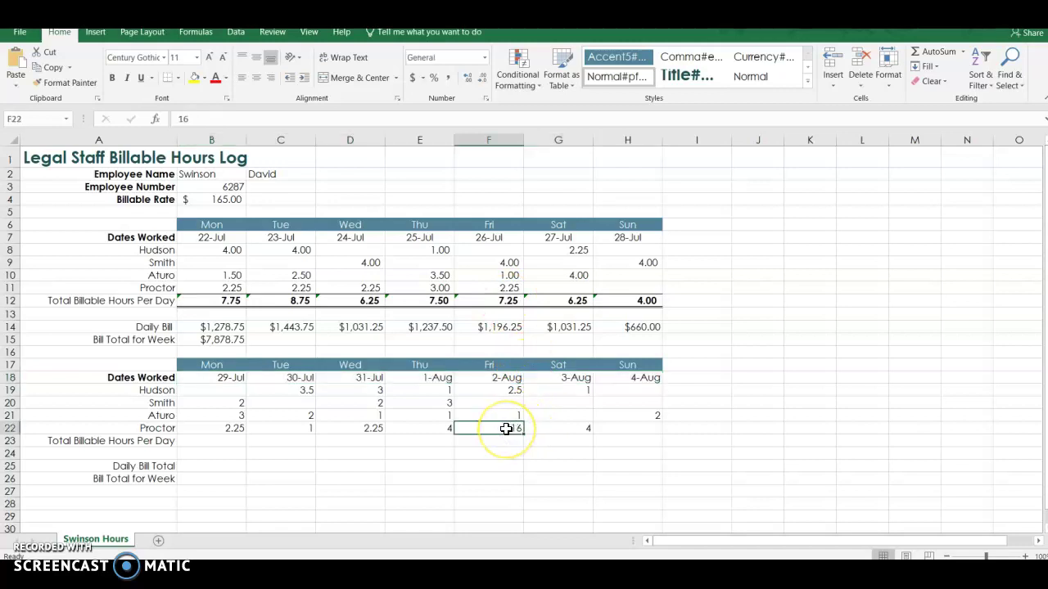
{"action": "type", "text": "4"}
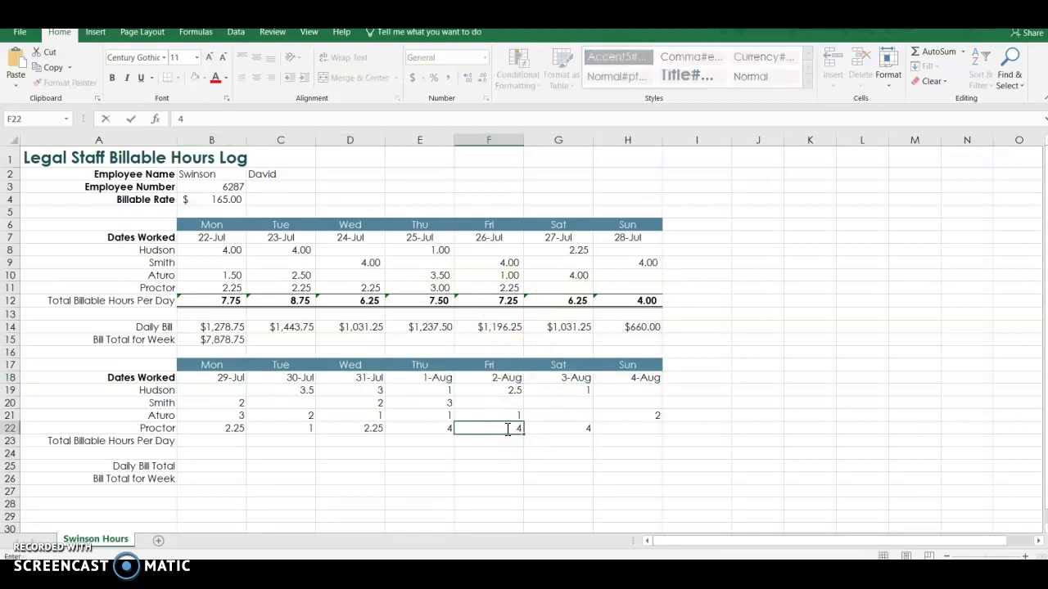
{"action": "key", "text": "Return"}
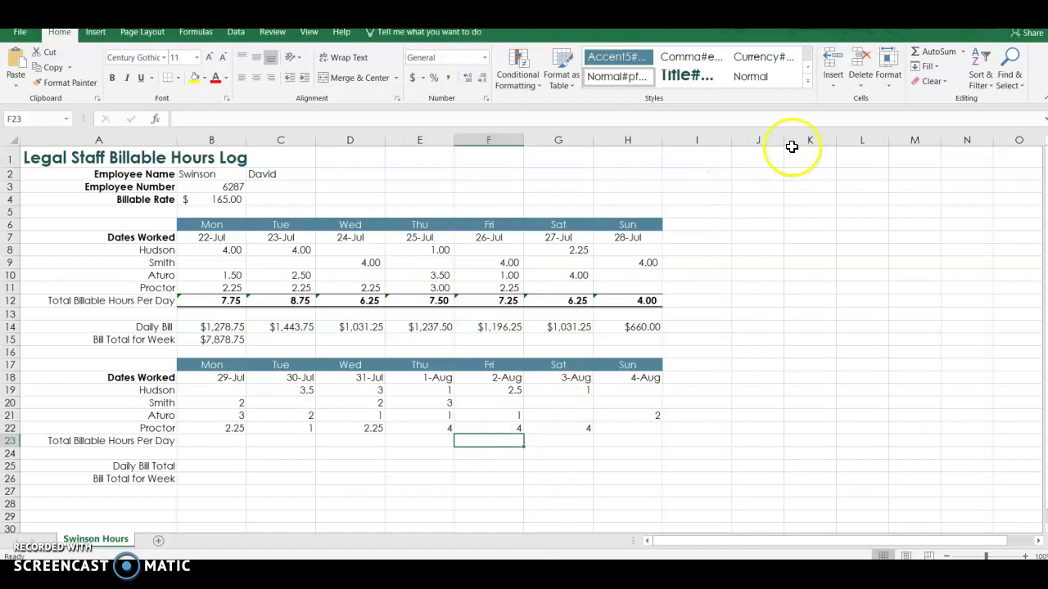
- Switch back to SIMnet and return from the graded results to the Challenge Yourself 1.3 project page
{"action": "key", "text": "alt+Tab"}
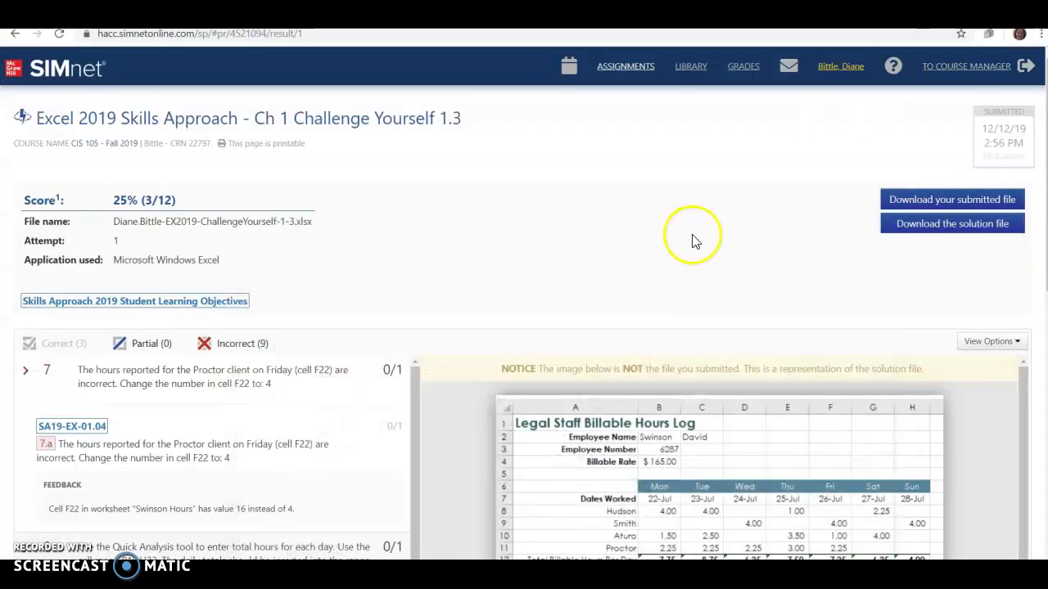
{"action": "left_click", "coordinate": [260, 129]}
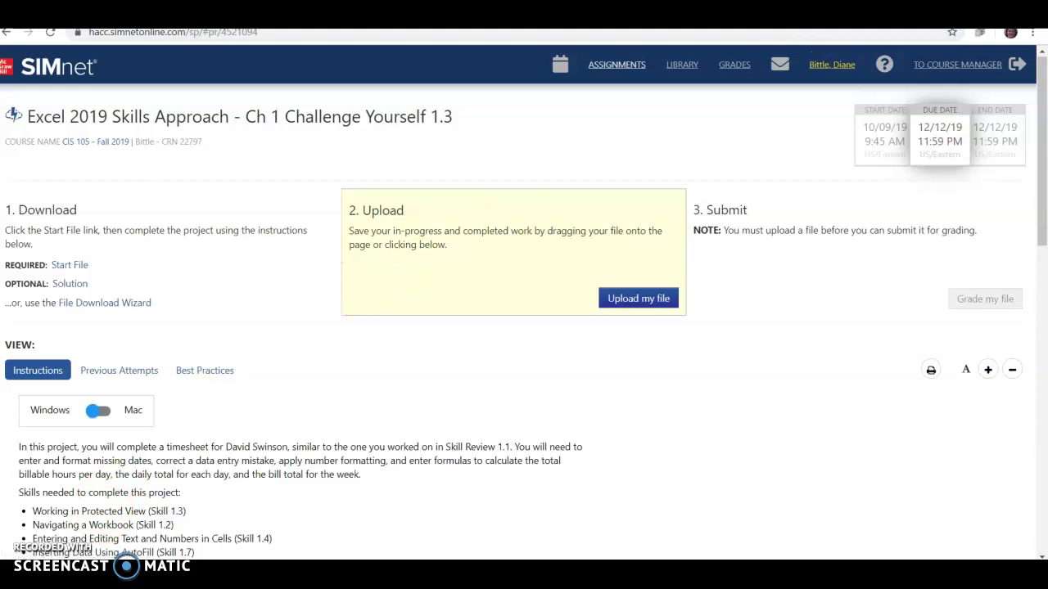
{"action": "key", "text": "super"}
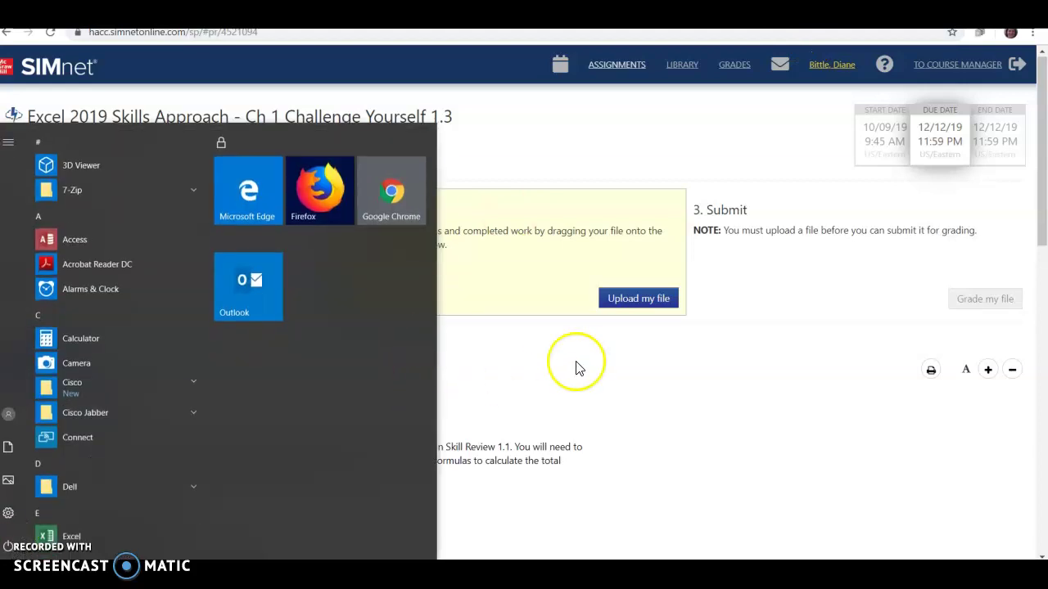
{"action": "left_click", "coordinate": [577, 369]}
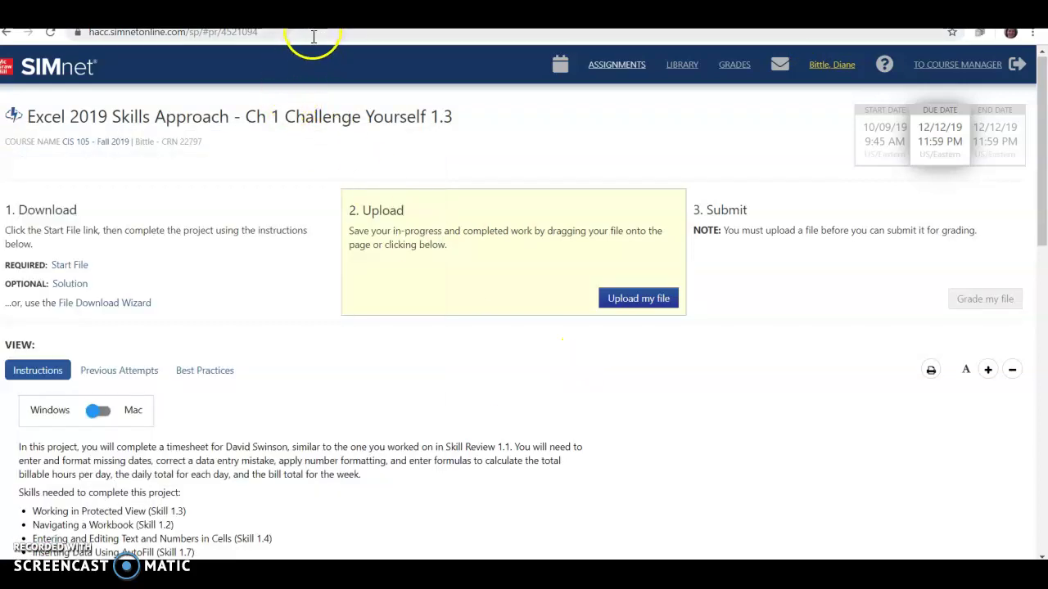